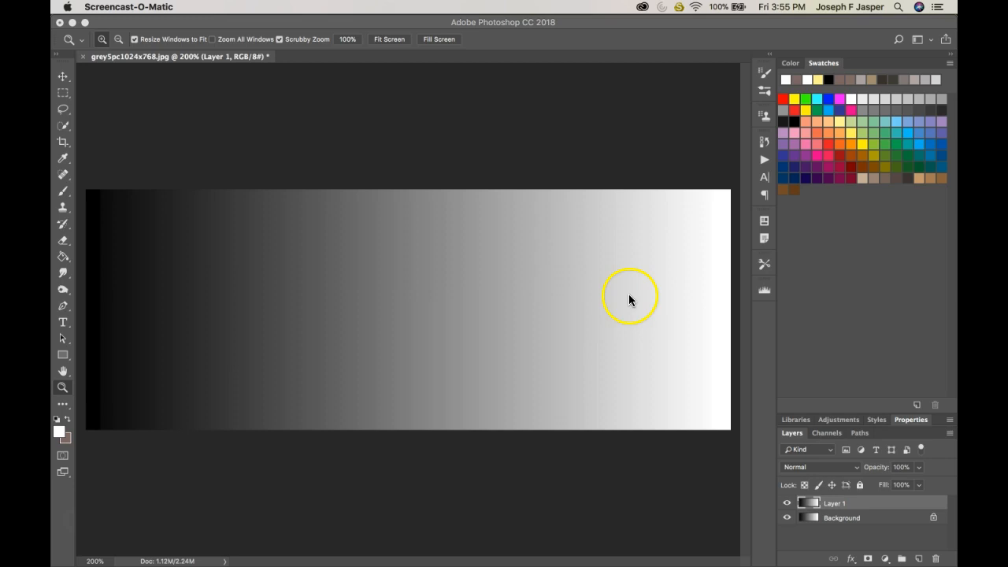
Open the Camera Raw filter on Layer 1 and enlarge its window to full screen.
{"action": "left_click", "coordinate": [411, 144]}
{"action": "left_click", "coordinate": [362, 7]}
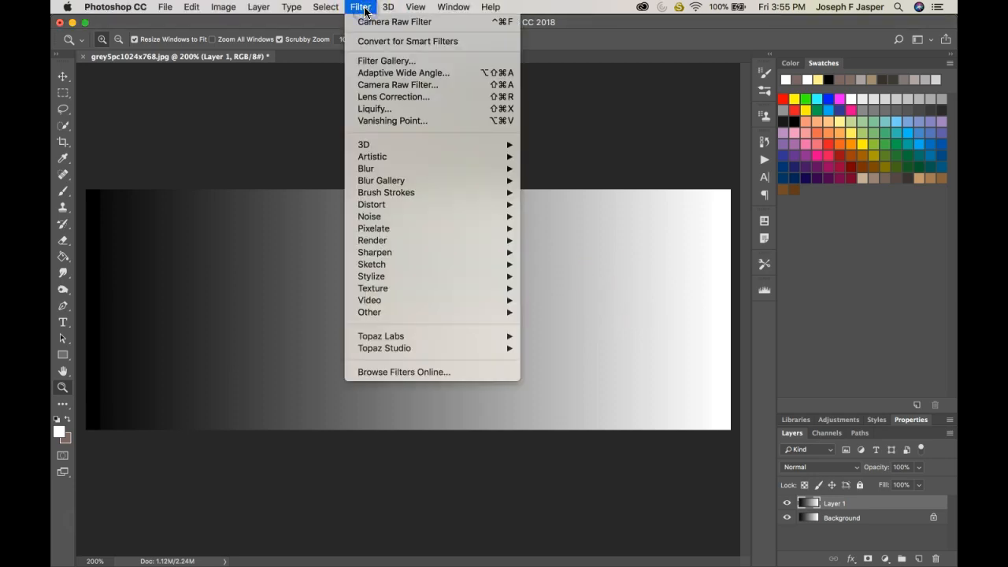
{"action": "left_click", "coordinate": [389, 87]}
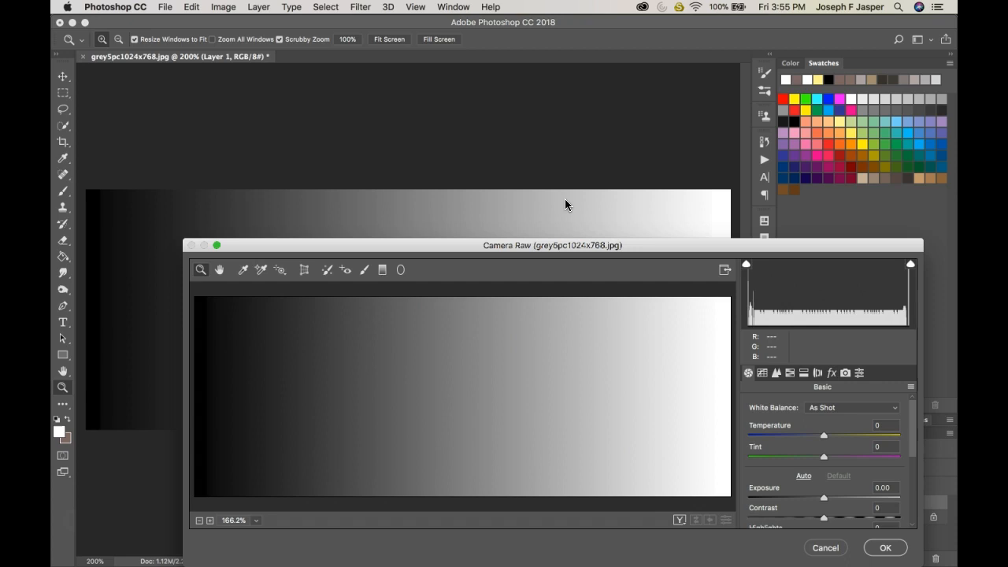
{"action": "scroll", "coordinate": [807, 434], "scroll_direction": "down", "scroll_amount": 5}
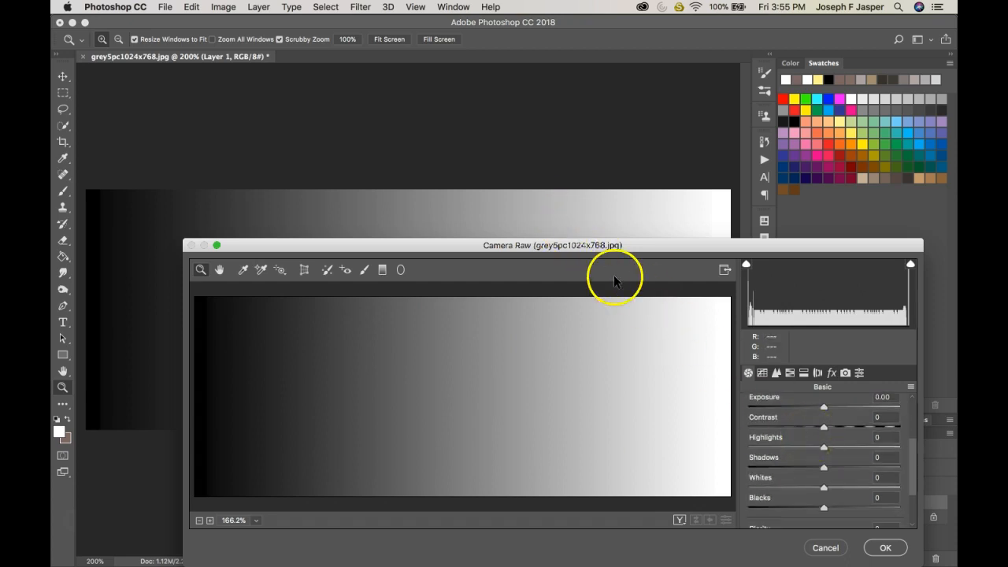
{"action": "left_click", "coordinate": [217, 245]}
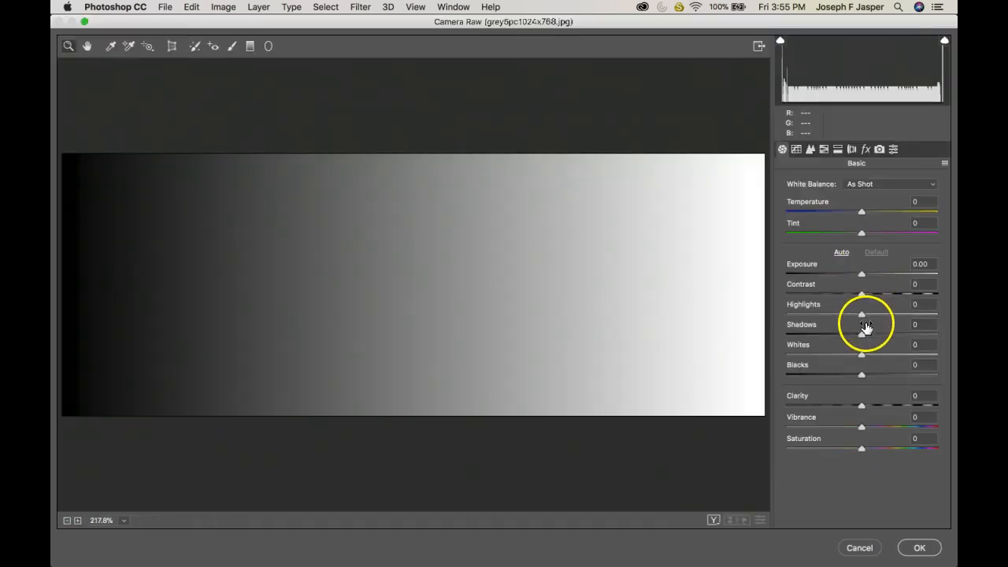
Try Whites at -98 with Blacks at +100 on the gradient, and reset both to 0.
{"action": "left_click_drag", "start_coordinate": [861, 353], "coordinate": [787, 359]}
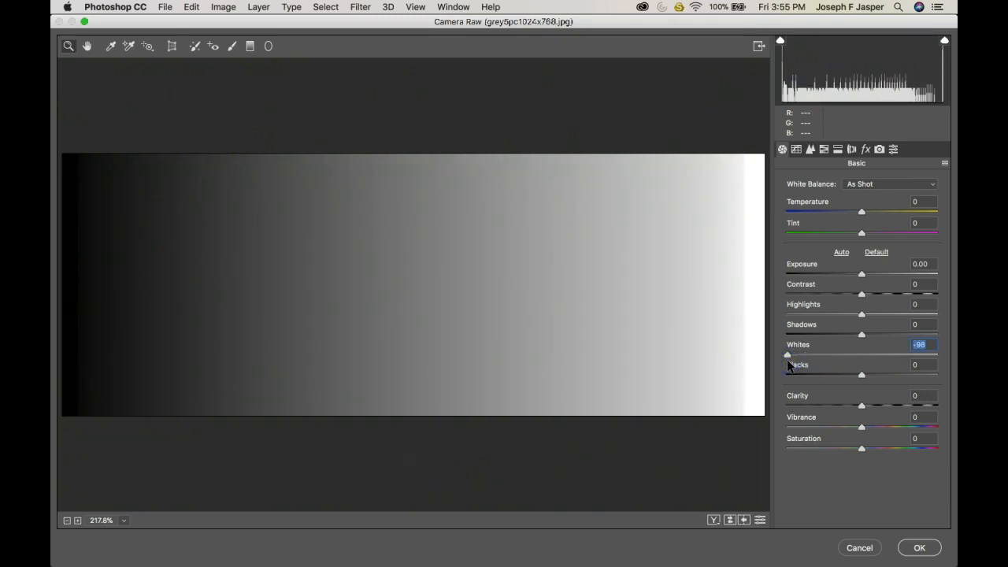
{"action": "left_click_drag", "start_coordinate": [864, 370], "coordinate": [952, 371]}
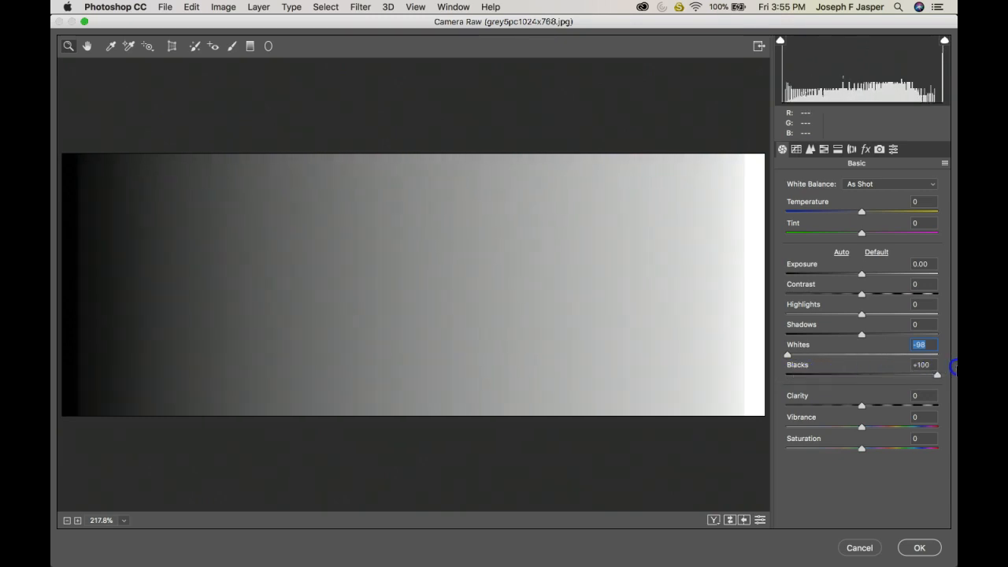
{"action": "key", "text": "Tab"}
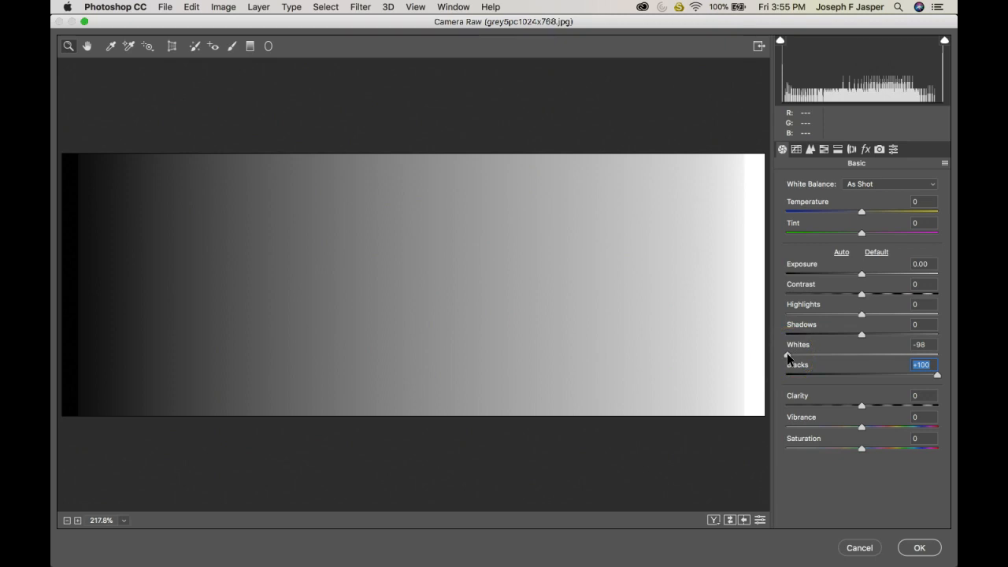
{"action": "key", "text": "shift+Tab"}
{"action": "double_click", "coordinate": [788, 354]}
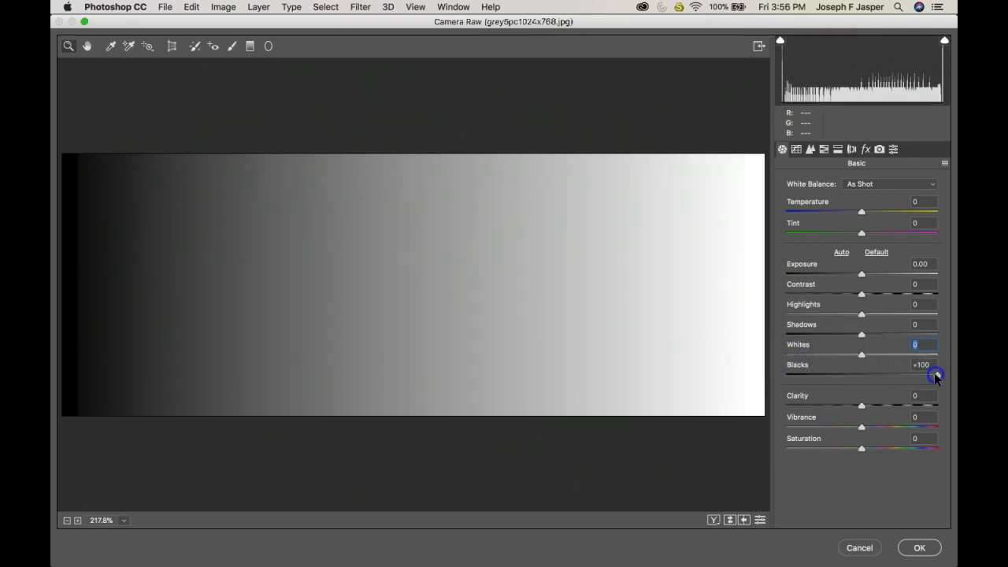
{"action": "double_click", "coordinate": [935, 372]}
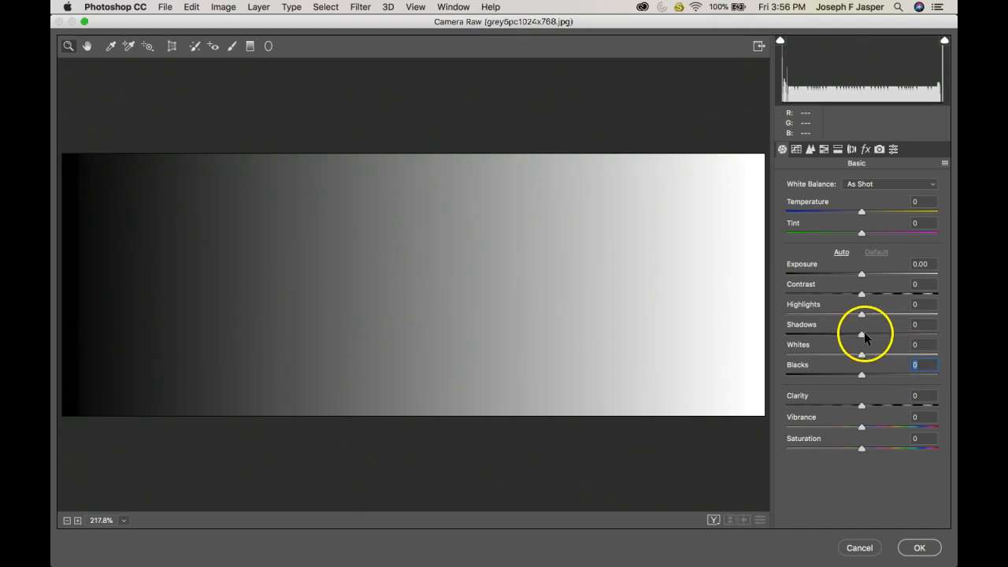
Try Shadows at +100 with Highlights at -100 on the gradient, and reset both to 0.
{"action": "left_click_drag", "start_coordinate": [862, 333], "coordinate": [941, 330]}
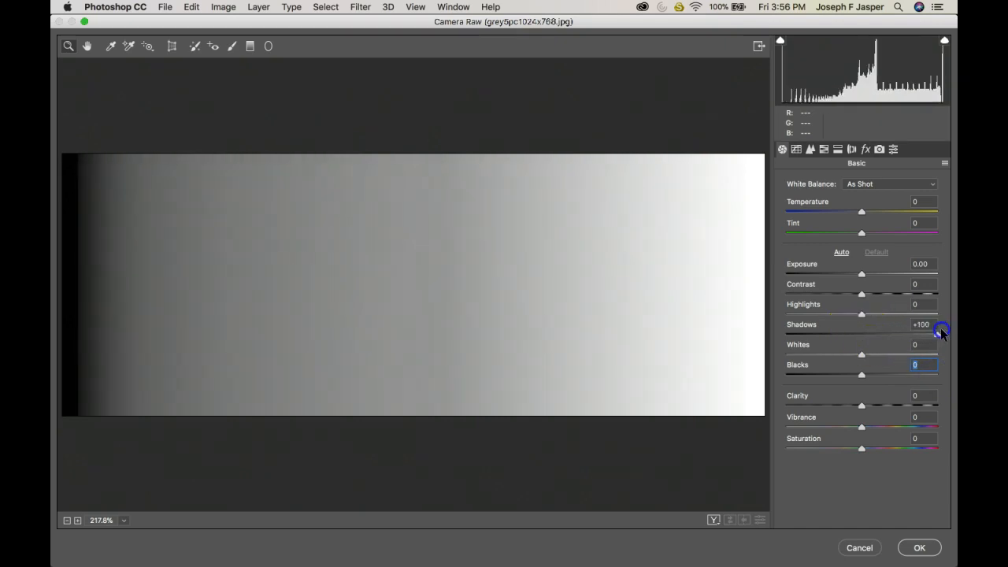
{"action": "left_click_drag", "start_coordinate": [862, 315], "coordinate": [769, 321]}
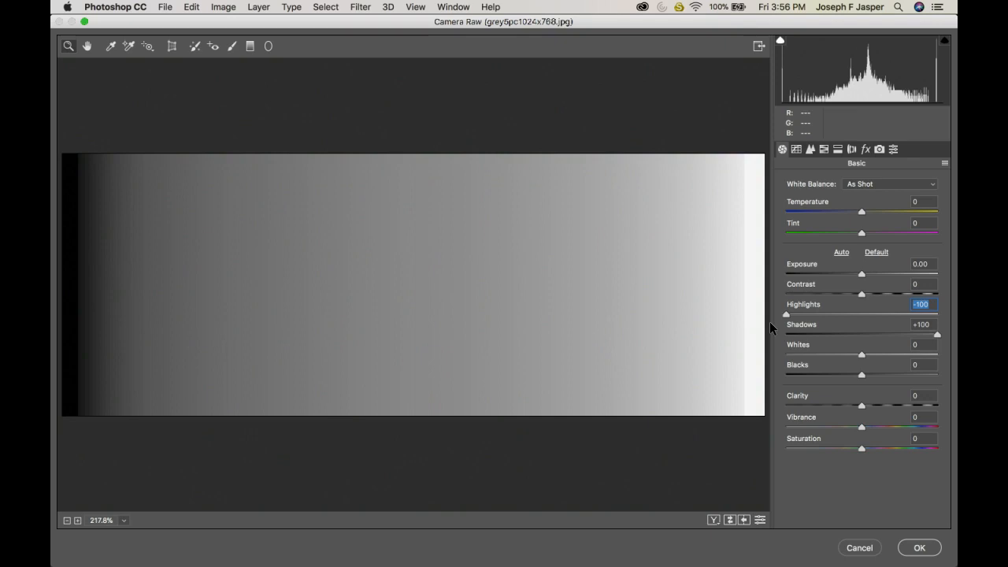
{"action": "double_click", "coordinate": [786, 314]}
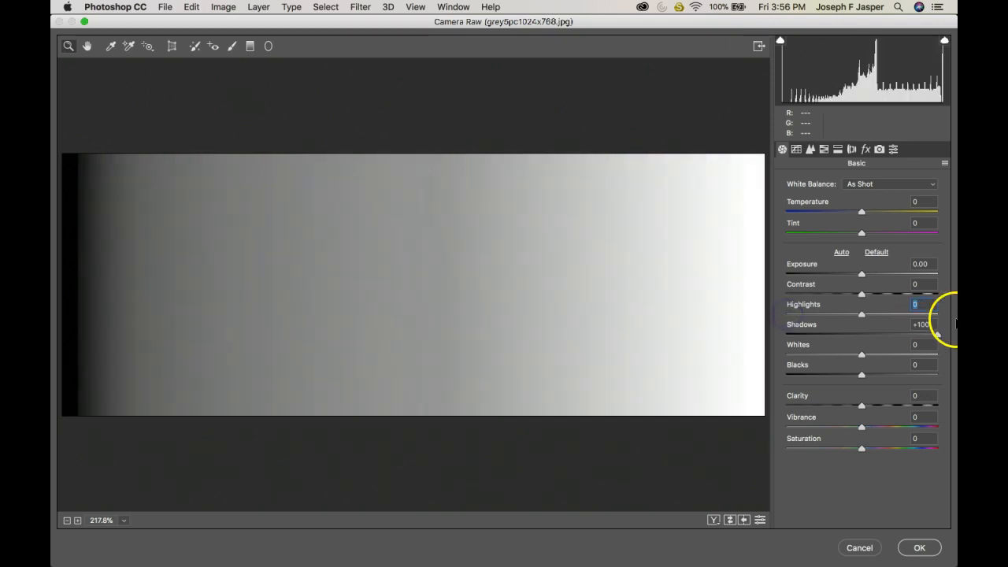
{"action": "double_click", "coordinate": [938, 334]}
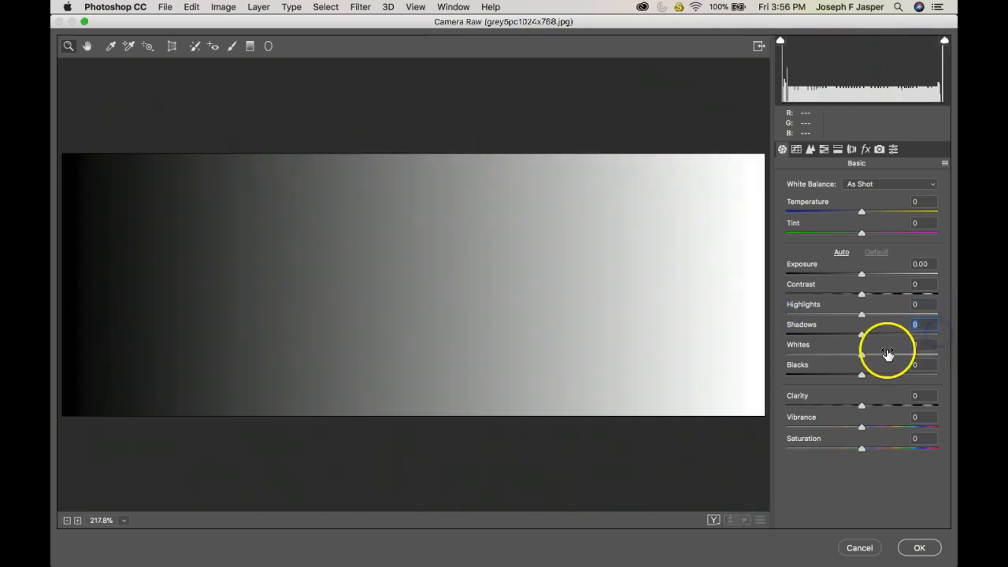
Set Highlights to -93, Shadows to +100, Whites to +100 and Blacks to -100, and apply the Camera Raw filter.
{"action": "left_click", "coordinate": [862, 356]}
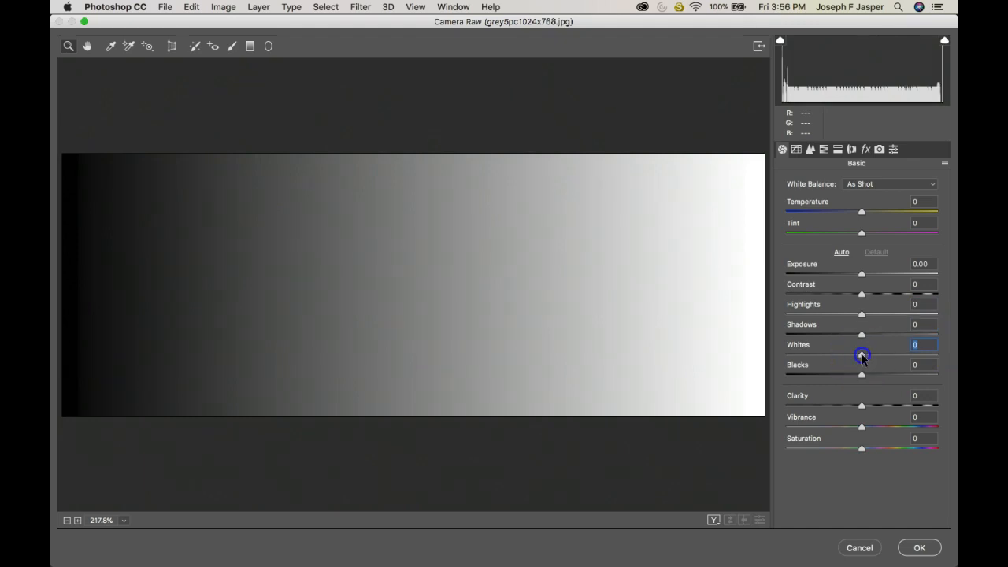
{"action": "left_click_drag", "start_coordinate": [861, 316], "coordinate": [791, 318]}
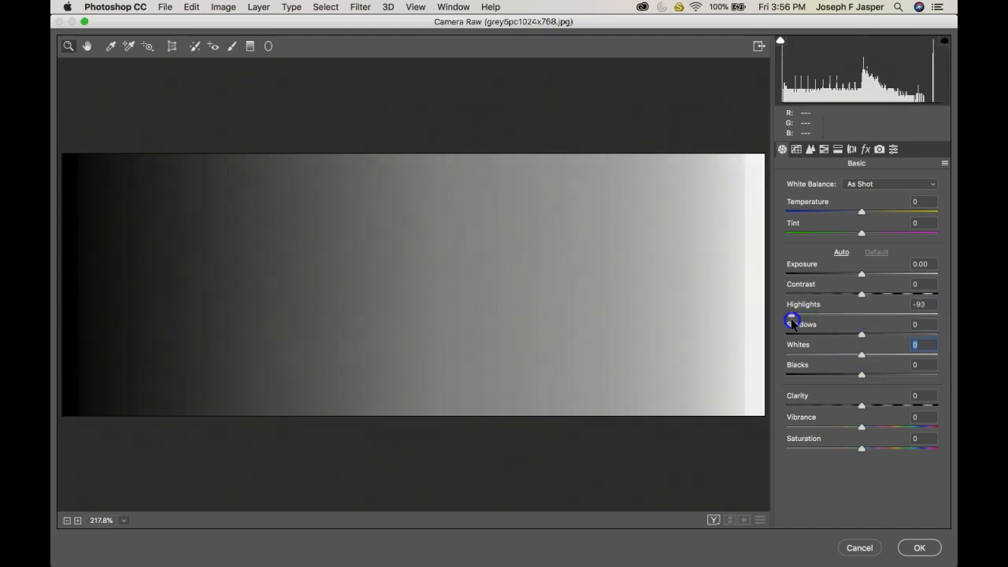
{"action": "left_click_drag", "start_coordinate": [861, 333], "coordinate": [950, 334]}
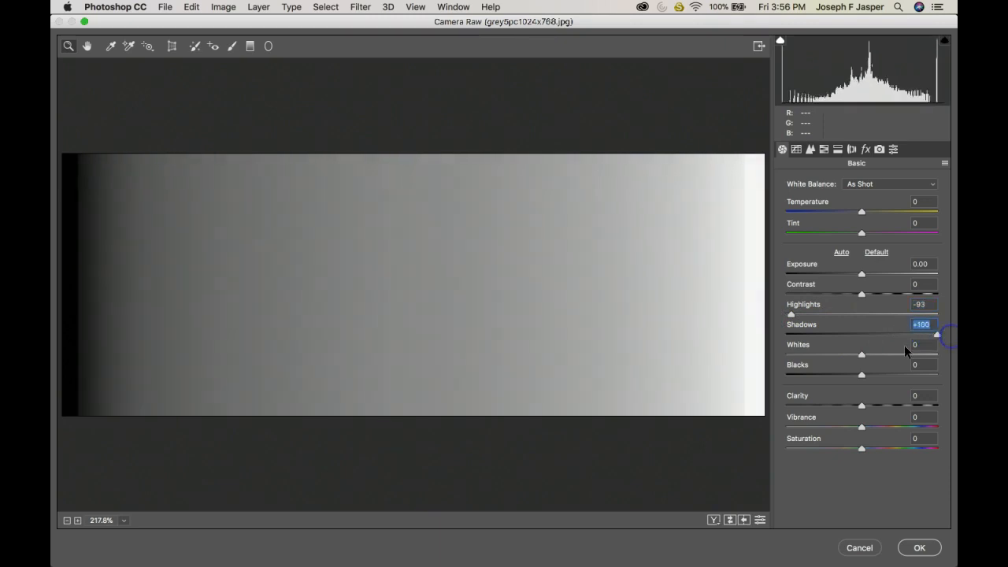
{"action": "left_click_drag", "start_coordinate": [862, 355], "coordinate": [939, 354]}
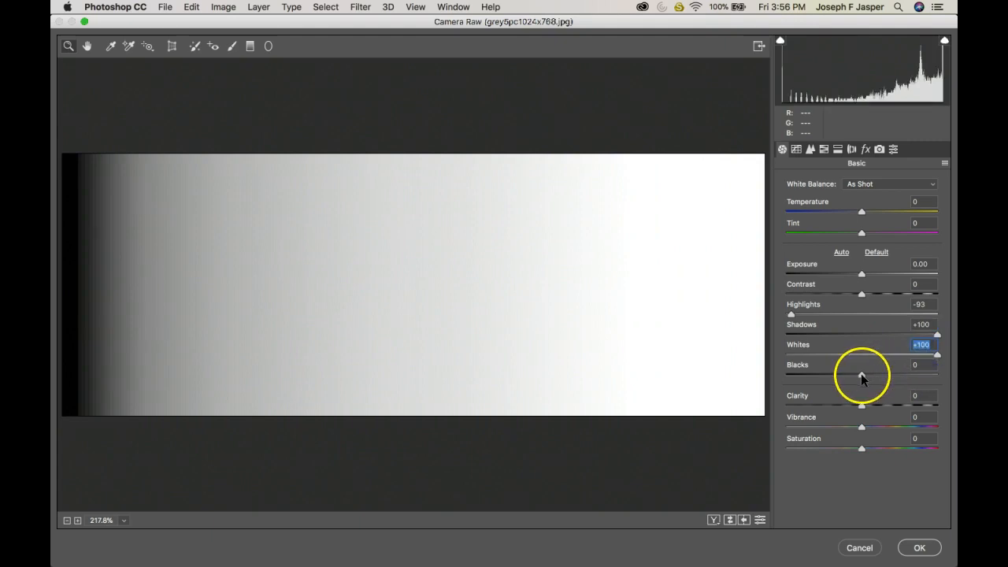
{"action": "left_click_drag", "start_coordinate": [862, 376], "coordinate": [766, 386]}
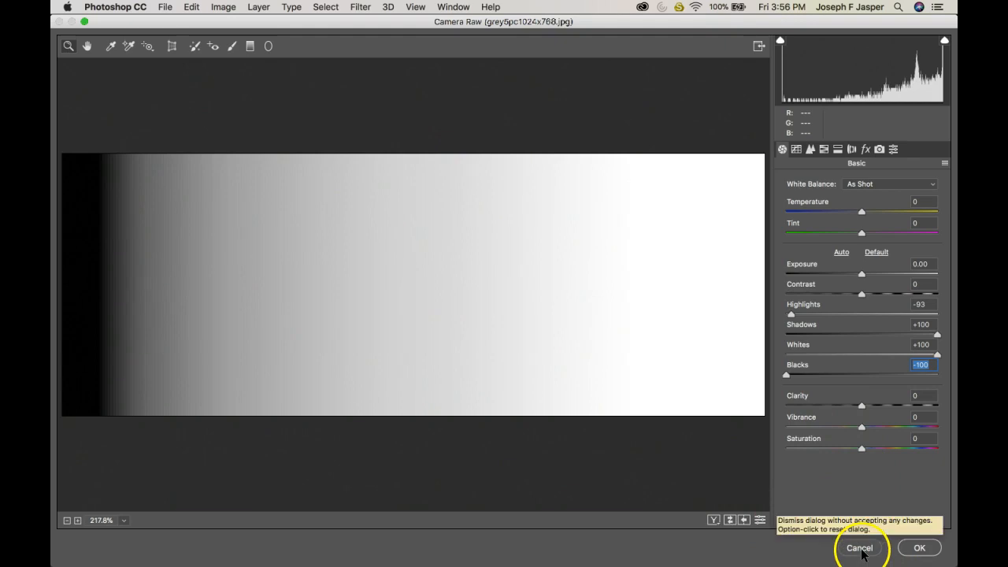
{"action": "left_click", "coordinate": [919, 549]}
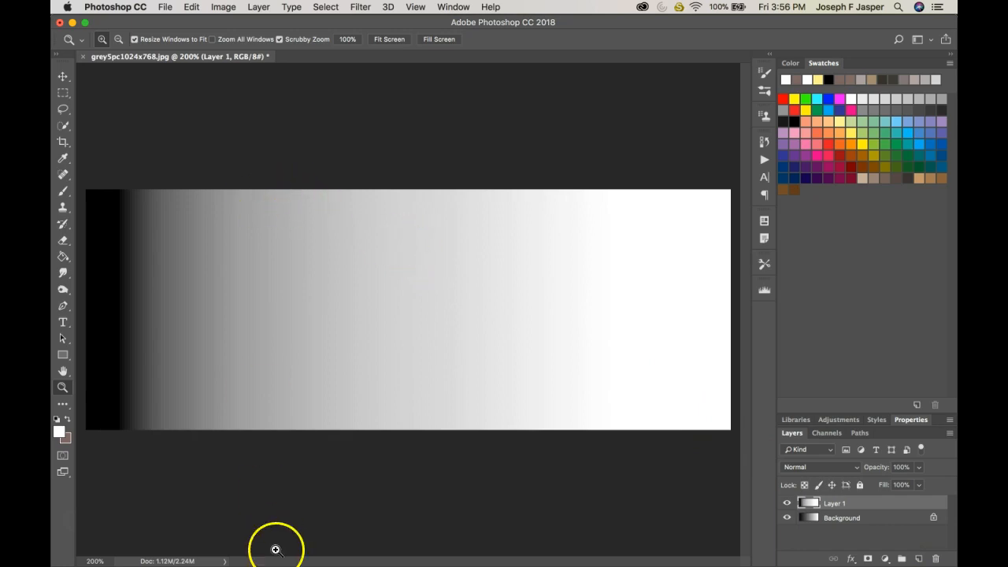
Switch to Topaz Studio and add a Basic Adjustment to the grey gradient image.
{"action": "mouse_move", "coordinate": [531, 550]}
{"action": "left_click", "coordinate": [768, 551]}
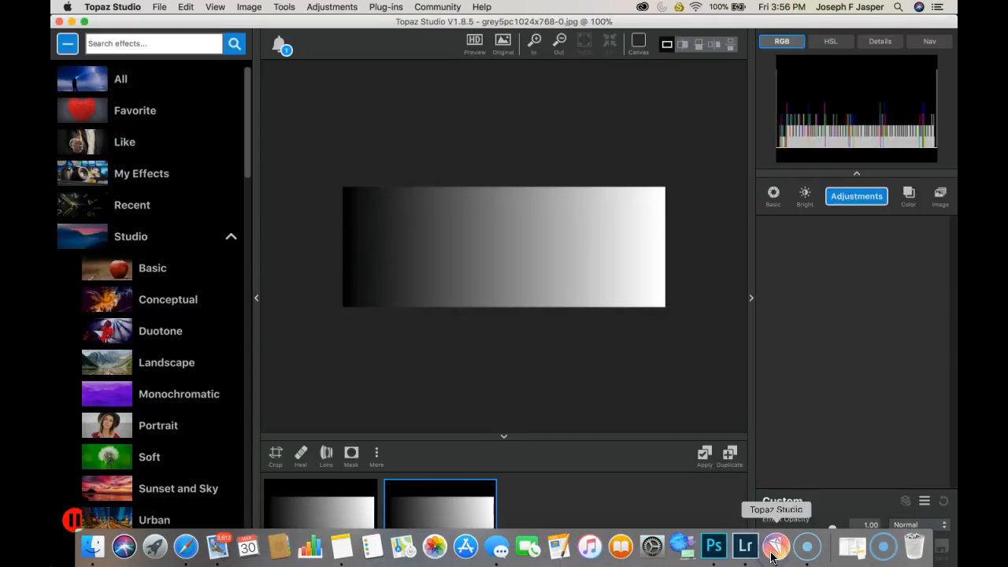
{"action": "left_click", "coordinate": [850, 203]}
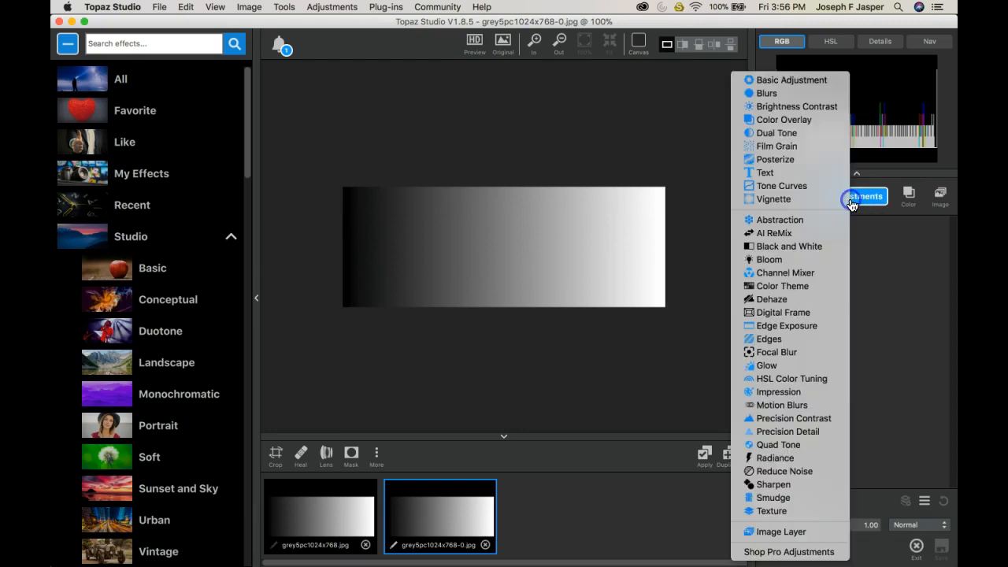
{"action": "left_click", "coordinate": [795, 79]}
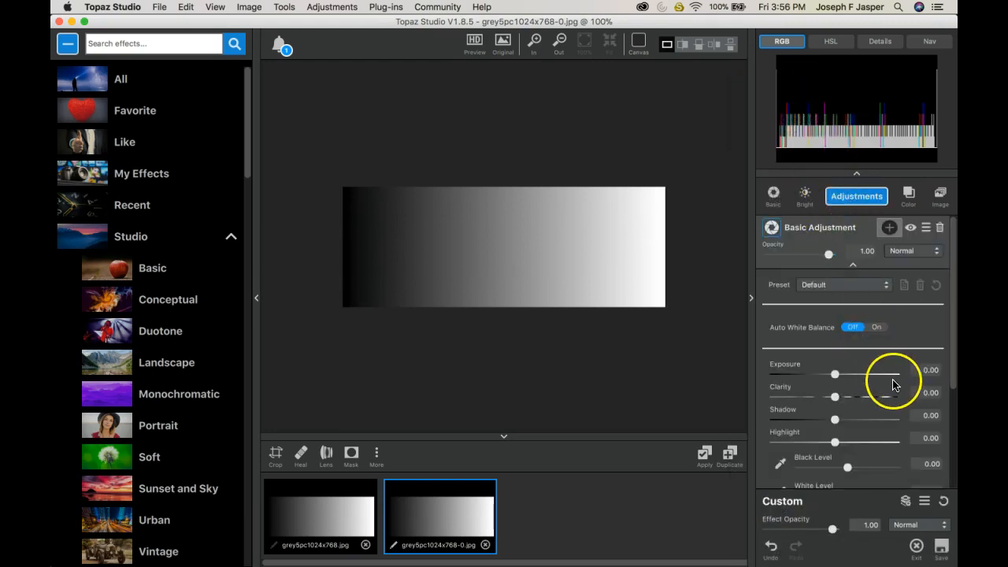
Try the Basic Adjustment's White Level at both extremes, -1.00 and 1.00, on the enlarged gradient.
{"action": "left_click_drag", "start_coordinate": [953, 364], "coordinate": [951, 409]}
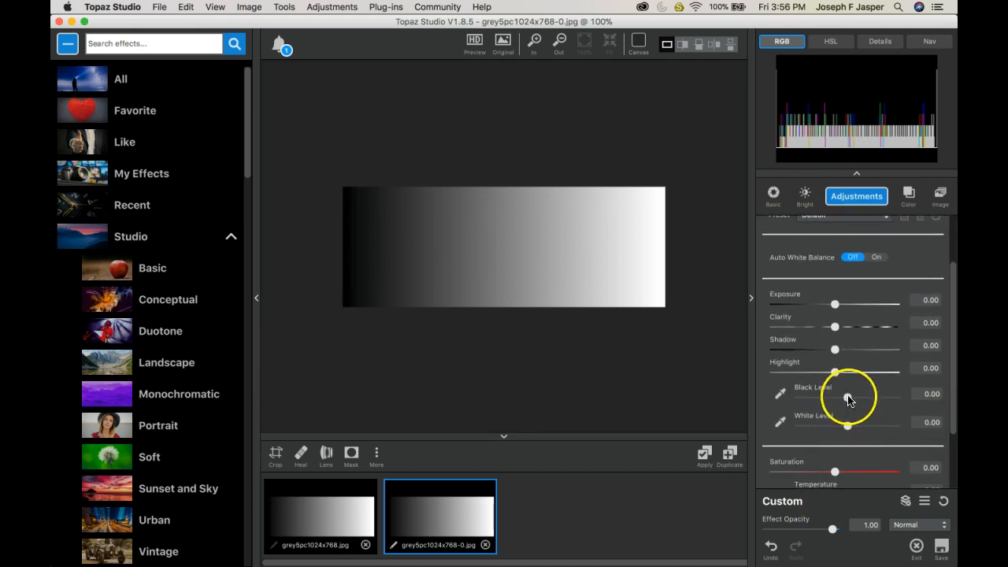
{"action": "left_click", "coordinate": [847, 426]}
{"action": "left_click_drag", "start_coordinate": [846, 426], "coordinate": [783, 435]}
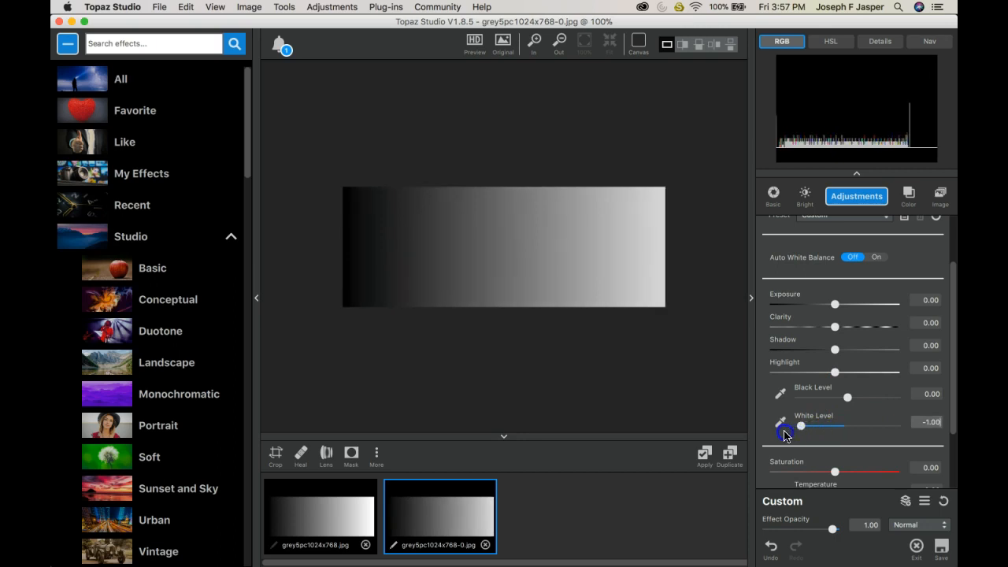
{"action": "left_click_drag", "start_coordinate": [786, 436], "coordinate": [907, 424]}
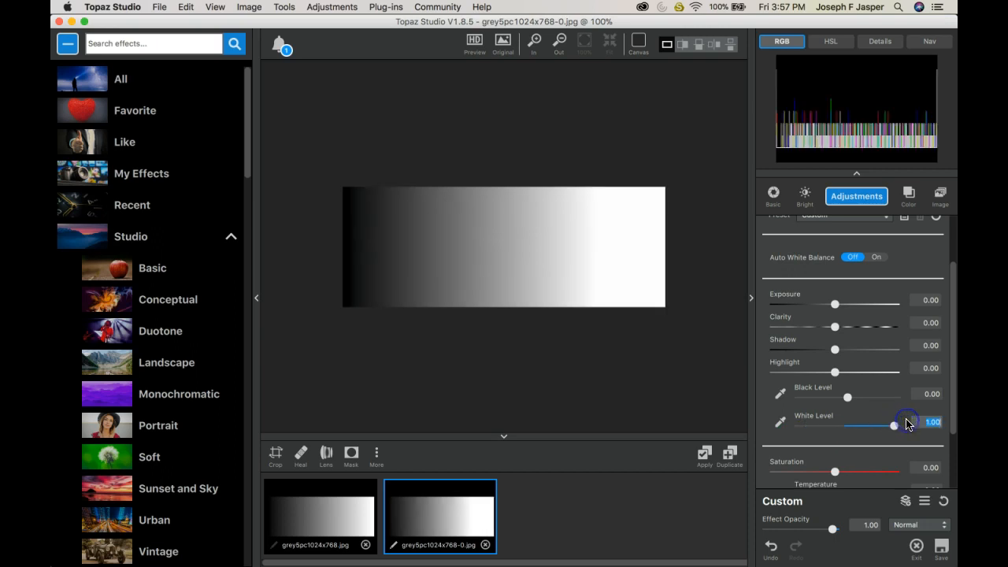
{"action": "key", "text": "super+plus"}
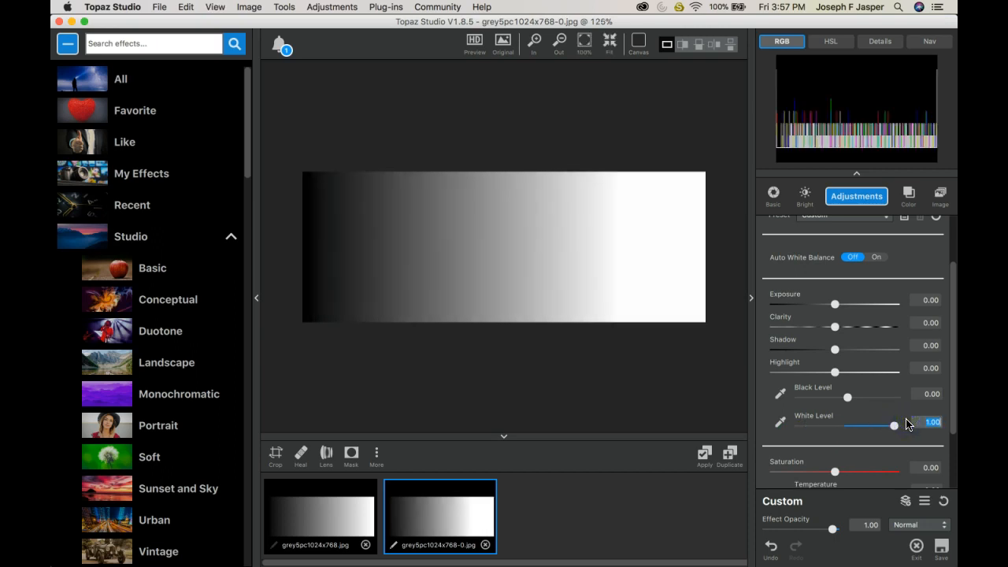
{"action": "mouse_move", "coordinate": [898, 422]}
{"action": "left_mouse_down"}
{"action": "mouse_move", "coordinate": [806, 423]}
{"action": "mouse_move", "coordinate": [789, 438]}
{"action": "mouse_move", "coordinate": [903, 427]}
{"action": "left_mouse_up"}
Try Black Level at 0.47 with White Level at 0.57, and reset both to 0.00.
{"action": "left_click", "coordinate": [848, 398]}
{"action": "left_click_drag", "start_coordinate": [847, 399], "coordinate": [874, 427]}
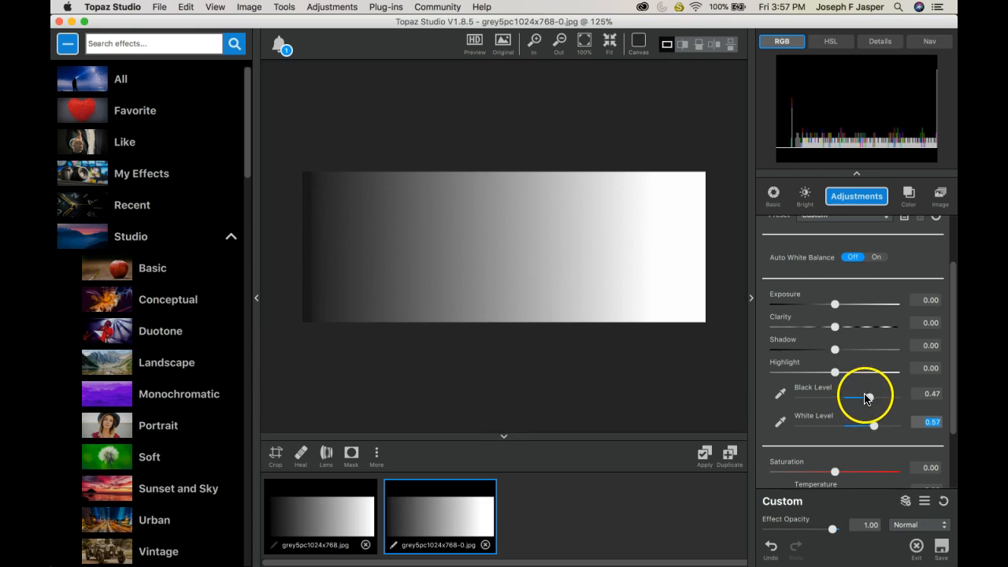
{"action": "double_click", "coordinate": [822, 389]}
{"action": "double_click", "coordinate": [817, 416]}
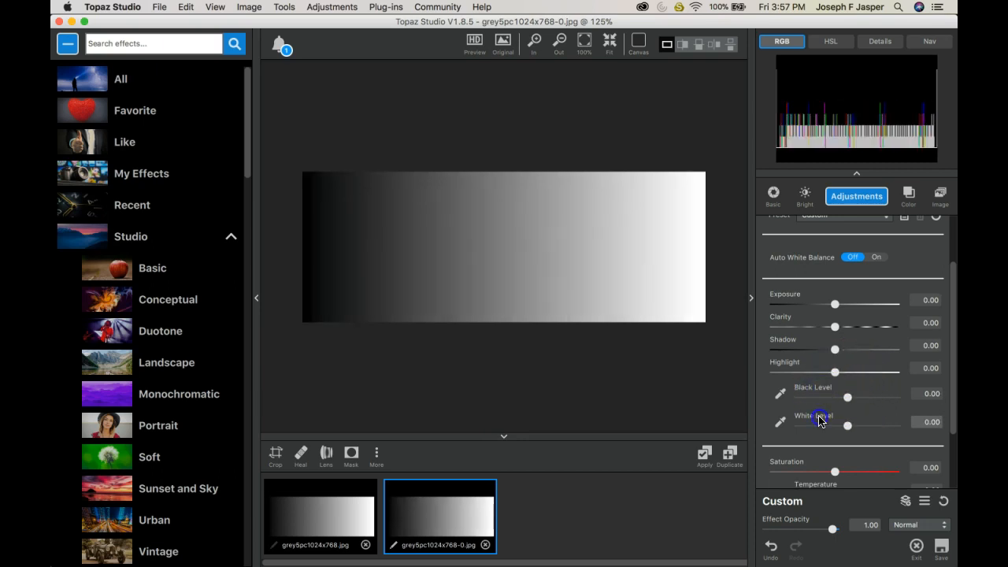
Try Shadow at 1.00 with Highlight at -1.00, and reset both to 0.00.
{"action": "double_click", "coordinate": [835, 350]}
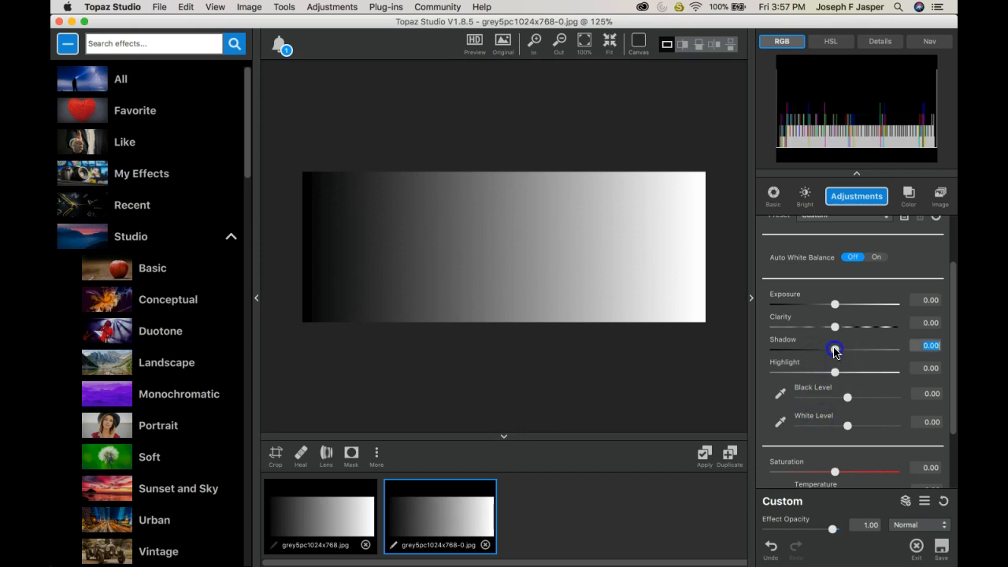
{"action": "left_click_drag", "start_coordinate": [836, 353], "coordinate": [909, 345]}
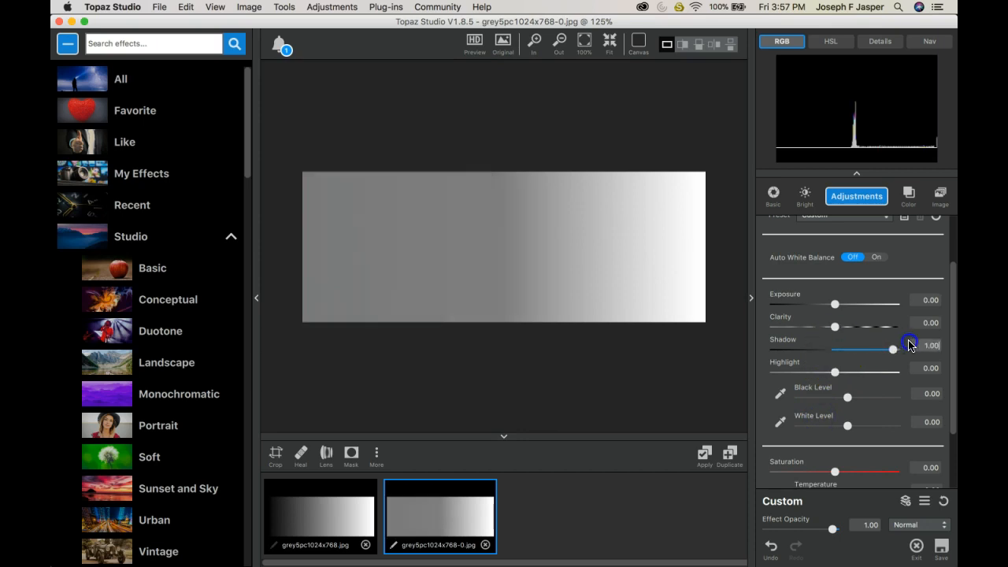
{"action": "left_click_drag", "start_coordinate": [835, 372], "coordinate": [768, 377]}
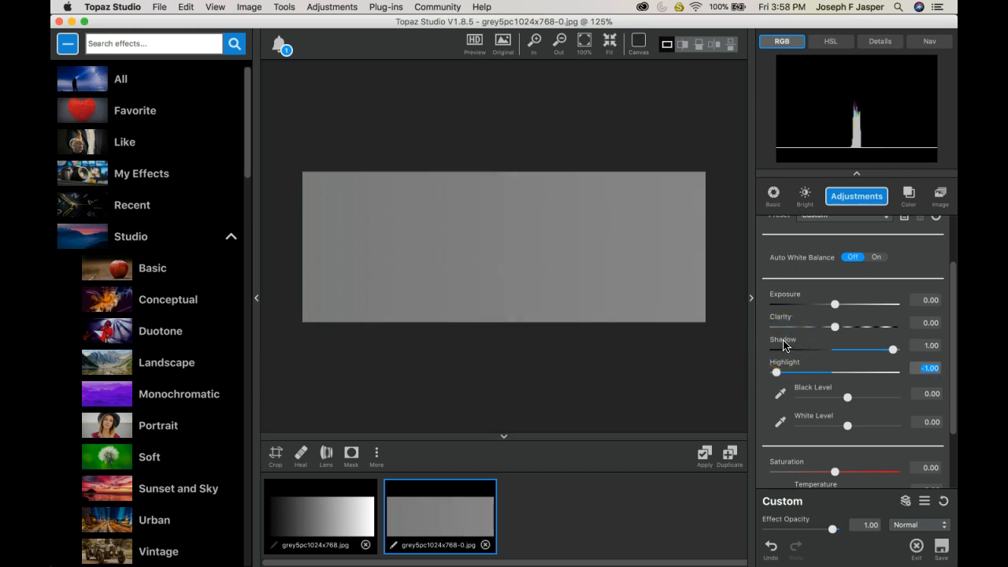
{"action": "double_click", "coordinate": [784, 345]}
{"action": "double_click", "coordinate": [784, 367]}
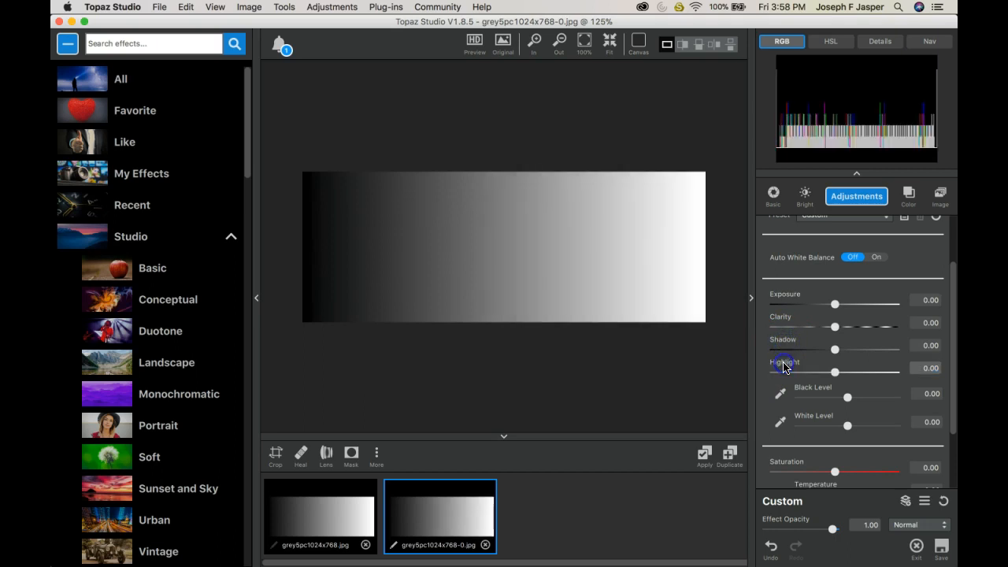
Set the Basic Adjustment's Black Level to -0.02, Shadow to 0.67 and Highlight to -0.53.
{"action": "left_click_drag", "start_coordinate": [846, 398], "coordinate": [846, 400]}
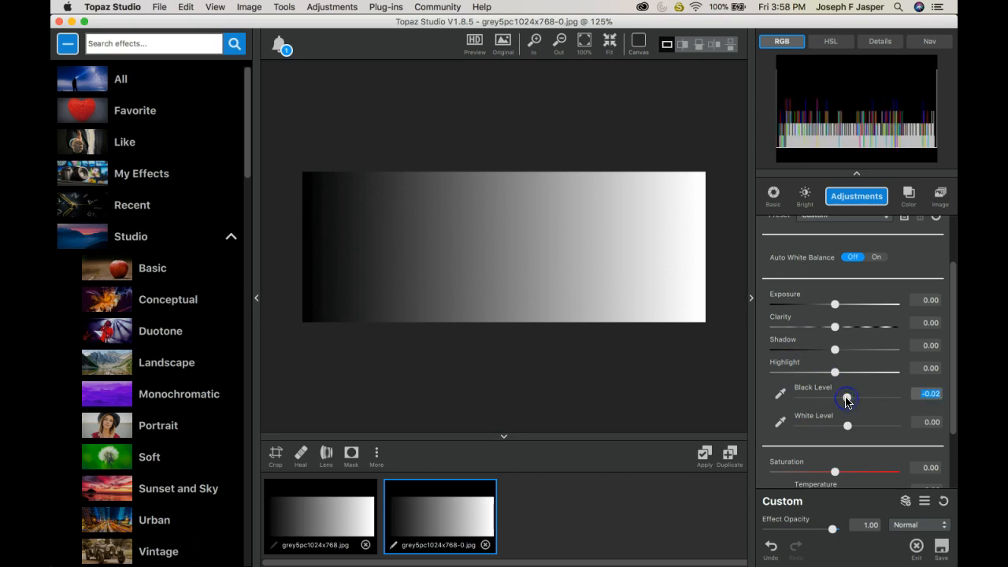
{"action": "left_click", "coordinate": [835, 350]}
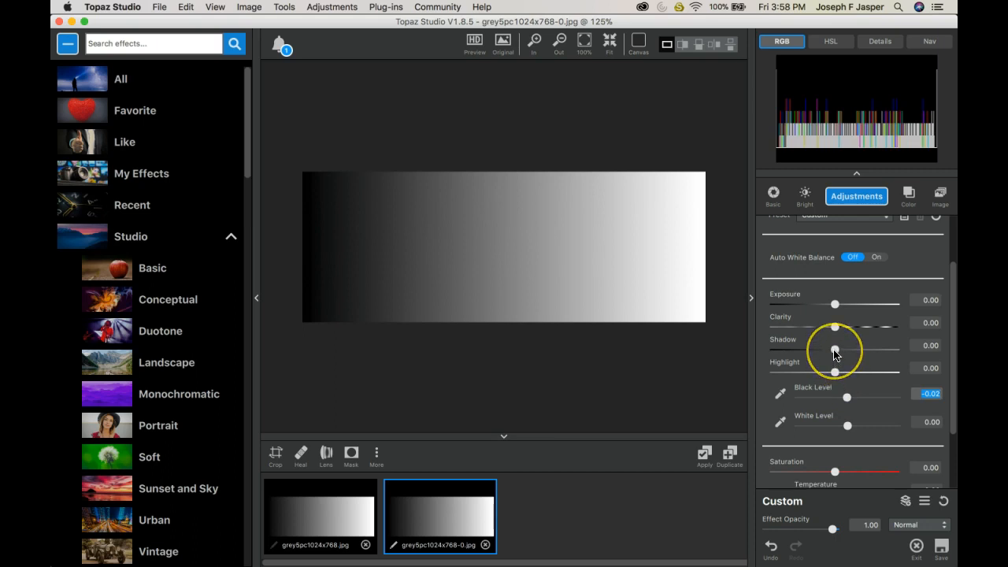
{"action": "left_click_drag", "start_coordinate": [835, 350], "coordinate": [803, 376]}
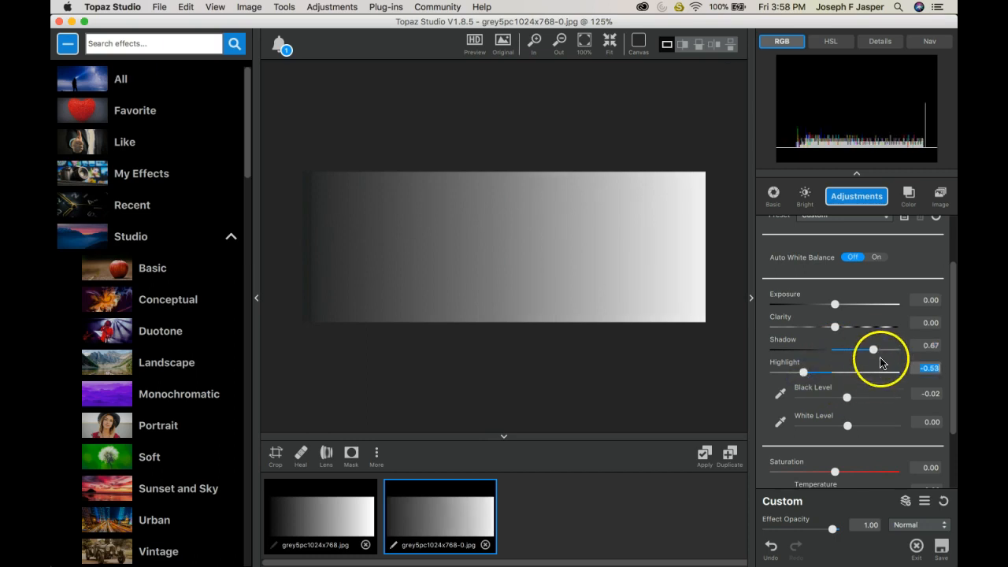
Set the Basic Adjustment's Shadow to 0.50, Highlight to -0.51, Black Level to -0.21 and White Level to 0.59.
{"action": "left_click_drag", "start_coordinate": [874, 353], "coordinate": [865, 353]}
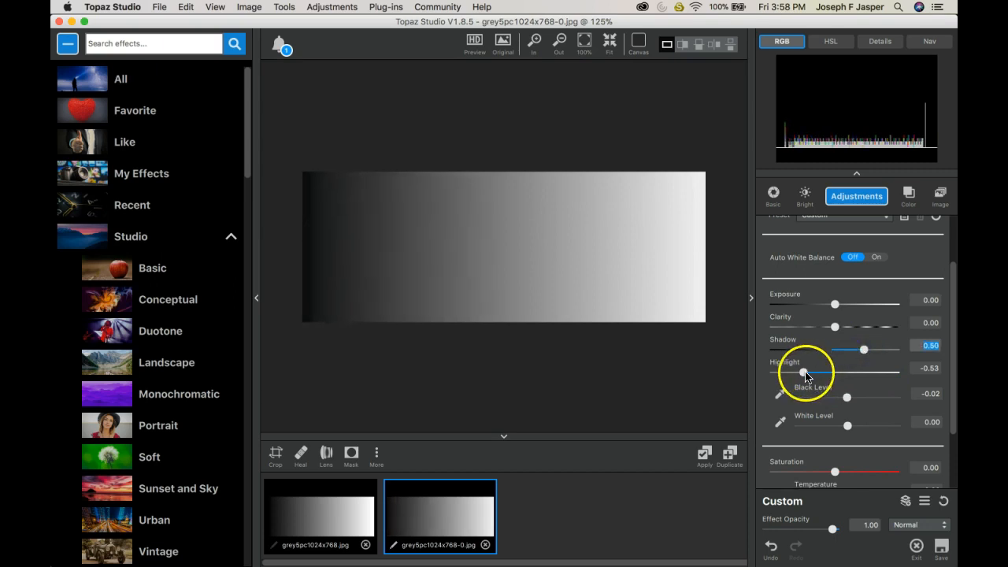
{"action": "left_click_drag", "start_coordinate": [804, 372], "coordinate": [805, 374]}
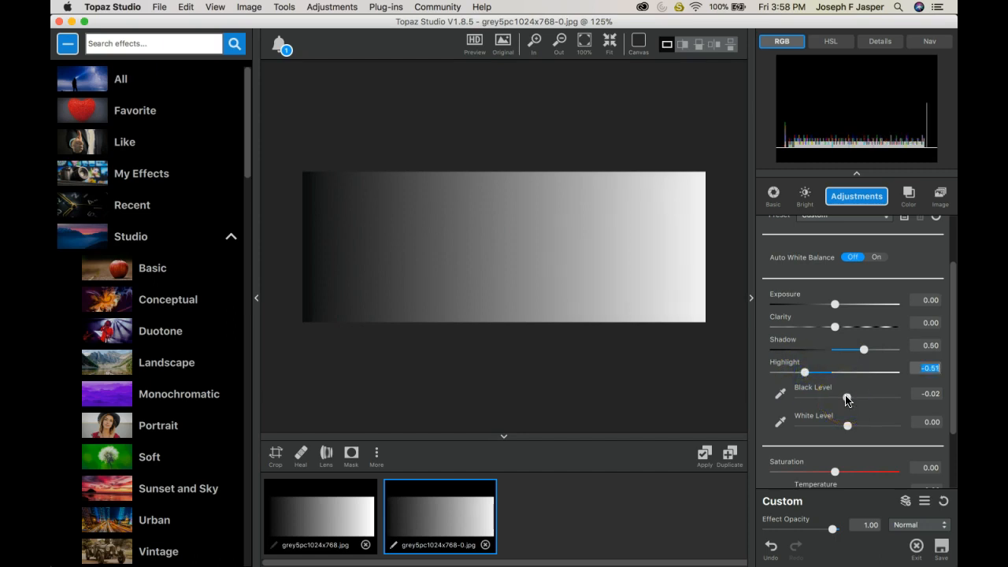
{"action": "left_click_drag", "start_coordinate": [846, 399], "coordinate": [846, 399]}
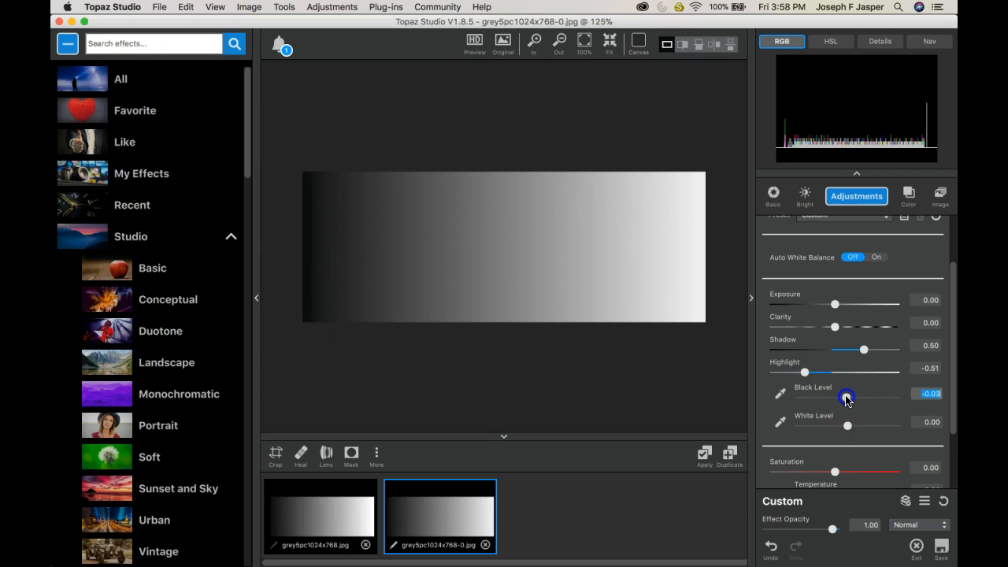
{"action": "left_click_drag", "start_coordinate": [847, 399], "coordinate": [862, 425]}
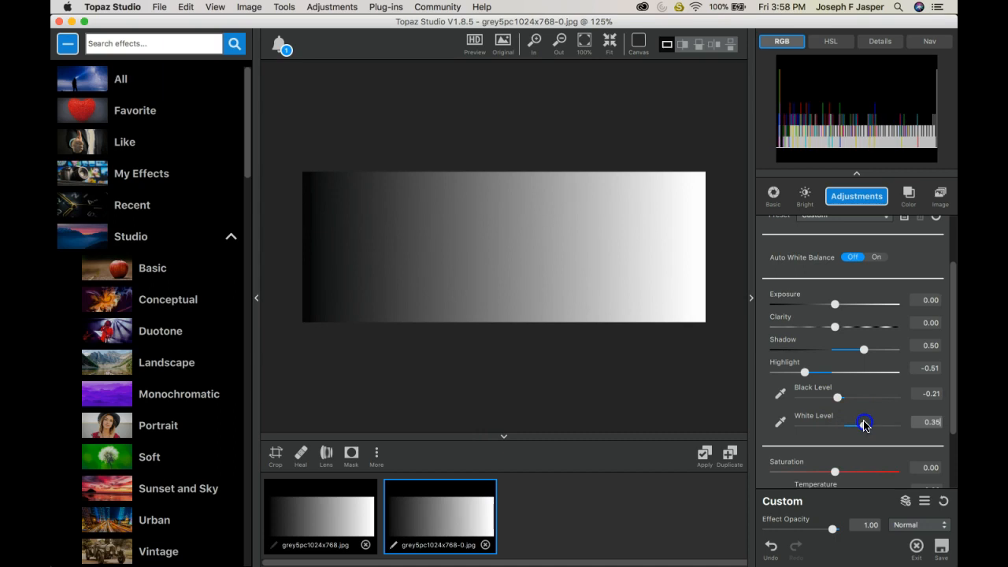
{"action": "left_click_drag", "start_coordinate": [864, 425], "coordinate": [876, 425]}
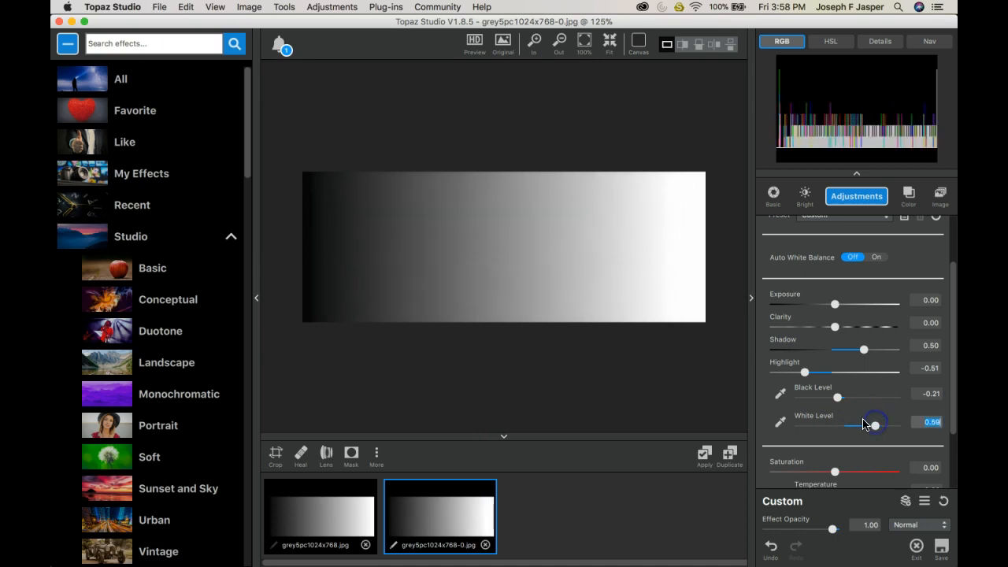
Try the Basic Adjustment's Black Level at 1.00, and set Black Level to -1.00 with White Level at 1.00.
{"action": "left_click_drag", "start_coordinate": [837, 397], "coordinate": [903, 401]}
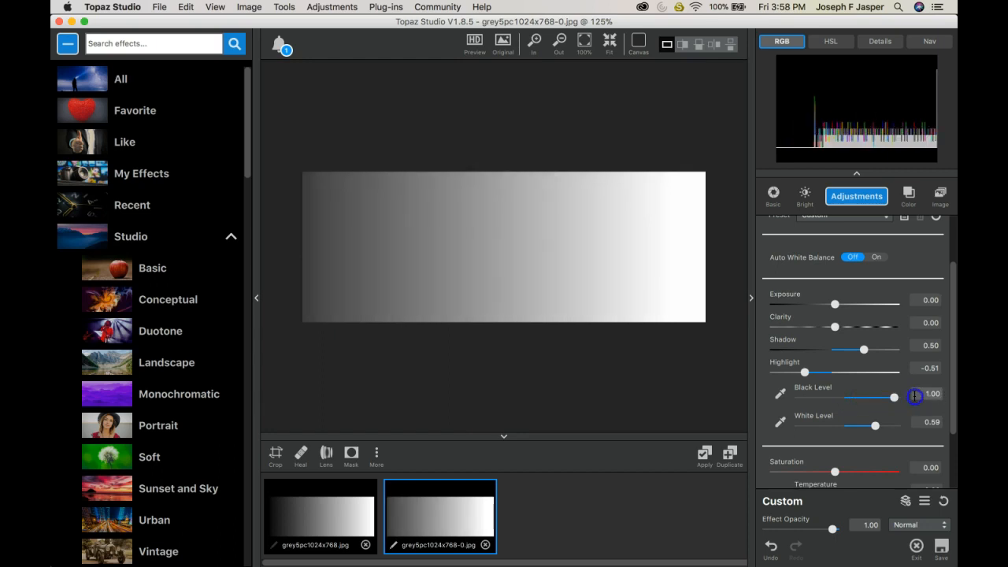
{"action": "left_click", "coordinate": [874, 426]}
{"action": "left_click_drag", "start_coordinate": [803, 429], "coordinate": [847, 425]}
{"action": "left_click_drag", "start_coordinate": [894, 397], "coordinate": [801, 400]}
{"action": "left_click_drag", "start_coordinate": [846, 426], "coordinate": [898, 424]}
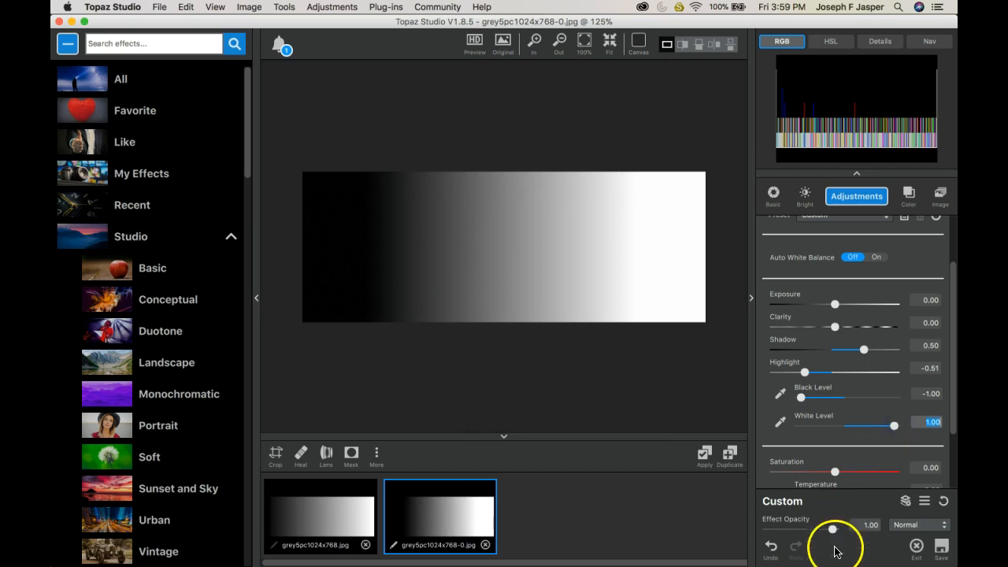
Switch to Photoshop and add a Curves adjustment layer above Layer 1.
{"action": "mouse_move", "coordinate": [819, 556]}
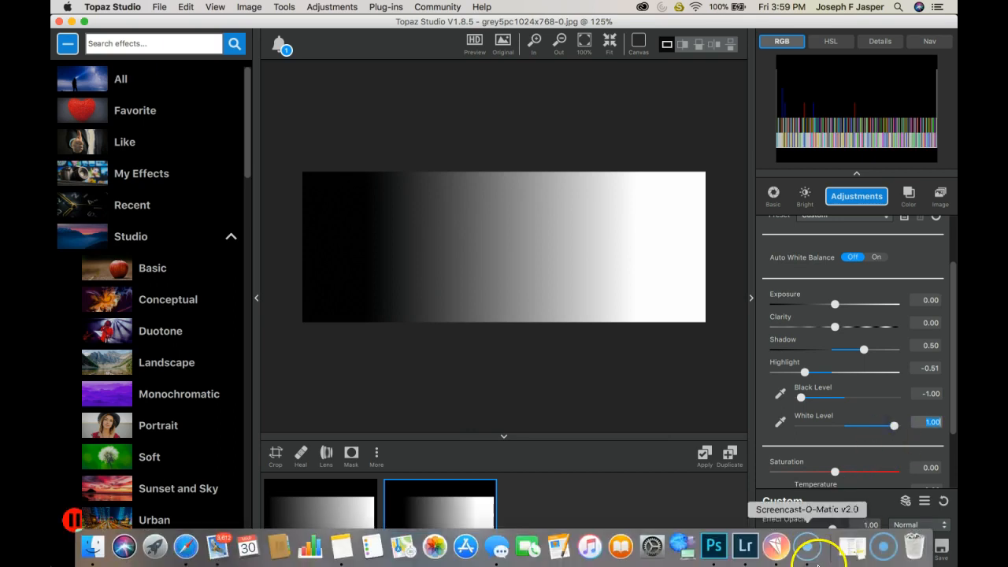
{"action": "left_click", "coordinate": [718, 549]}
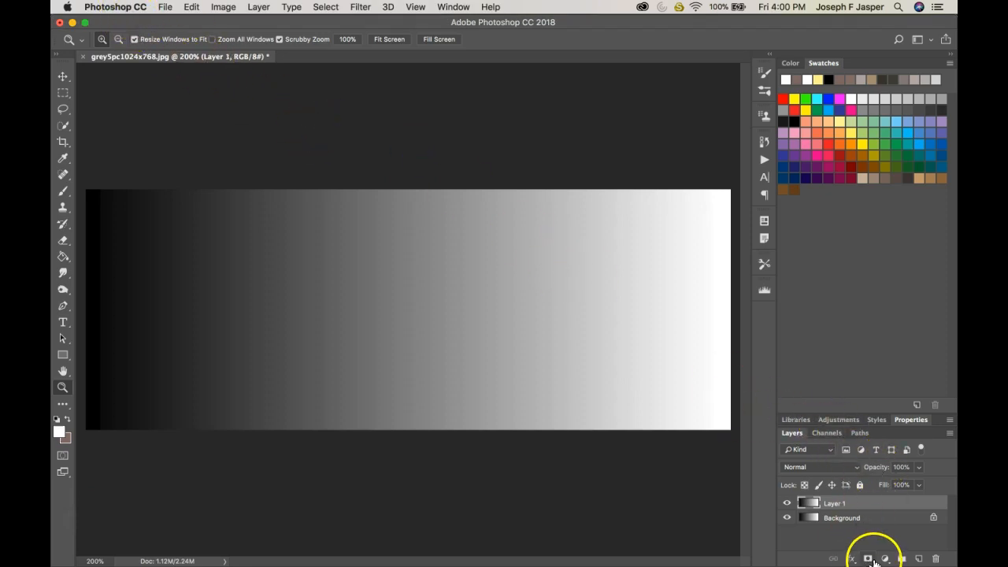
{"action": "left_click", "coordinate": [885, 559]}
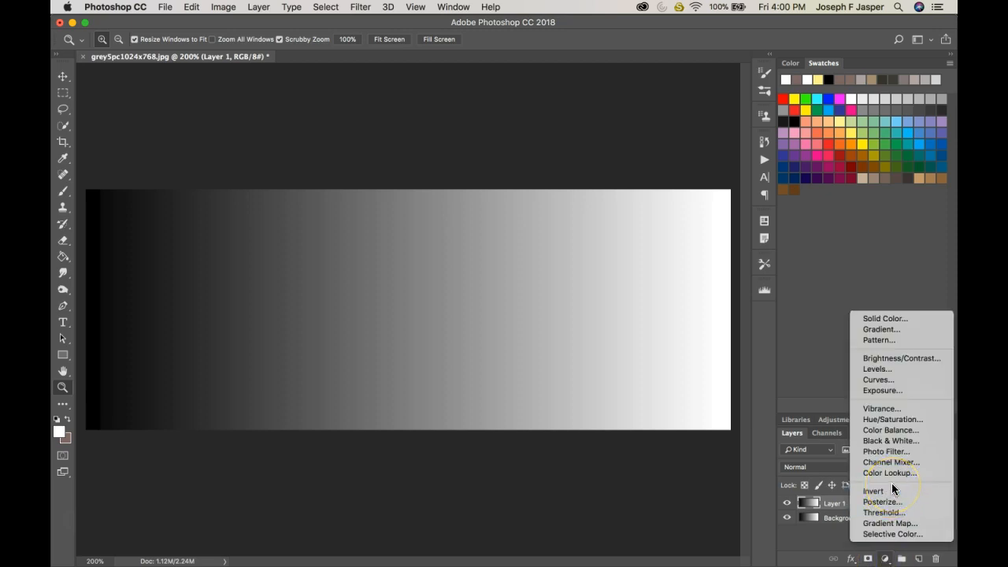
{"action": "left_click", "coordinate": [890, 454]}
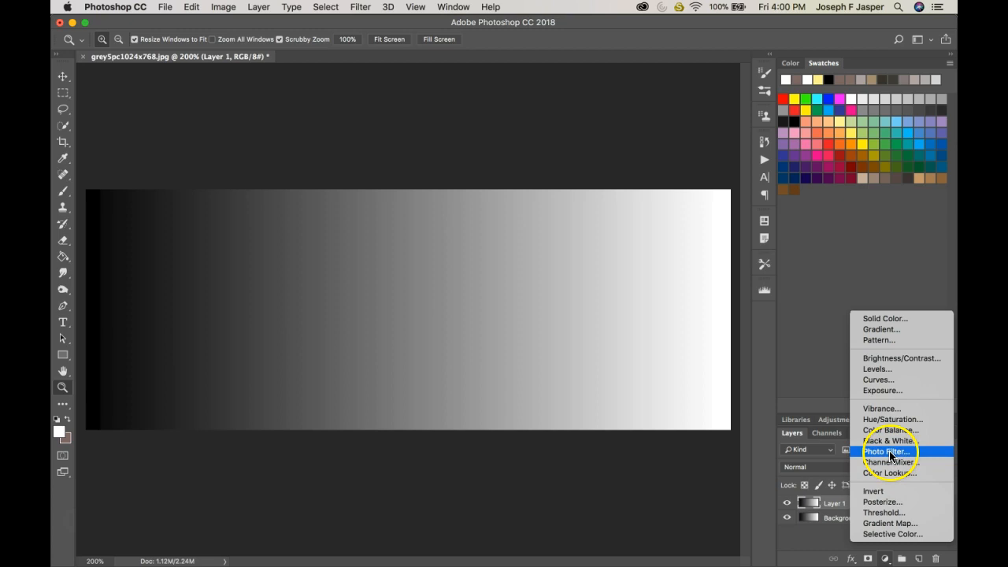
{"action": "left_click", "coordinate": [894, 380]}
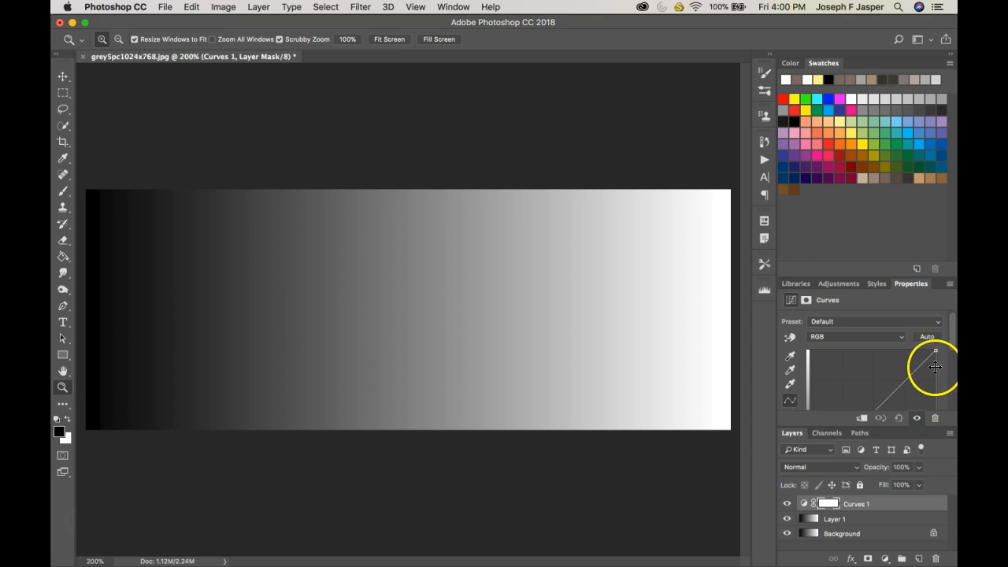
Try the curve's white point at the darkest input, restore it, and try pulling the curve down towards the brightest input.
{"action": "left_click_drag", "start_coordinate": [934, 350], "coordinate": [810, 356]}
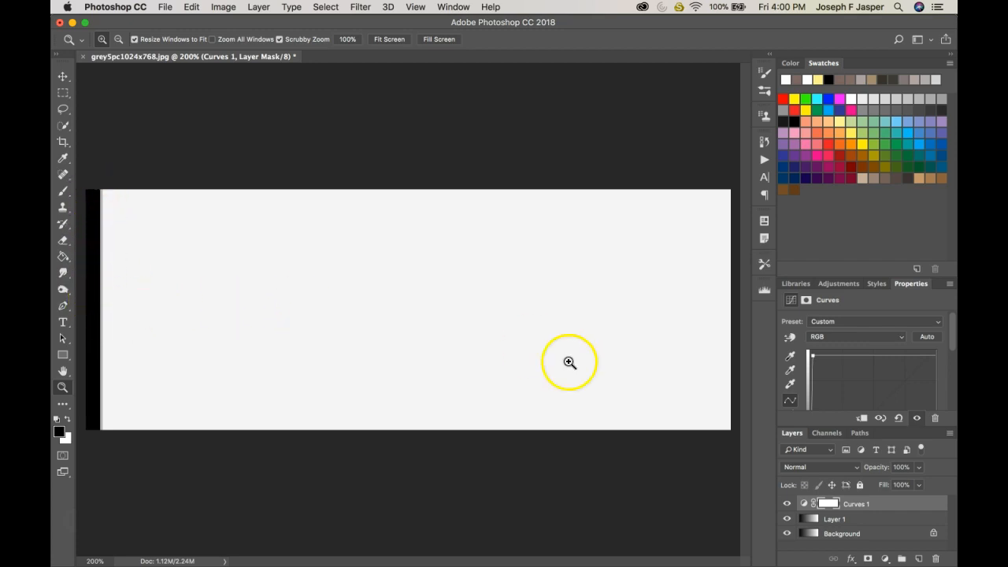
{"action": "left_click_drag", "start_coordinate": [813, 357], "coordinate": [953, 320]}
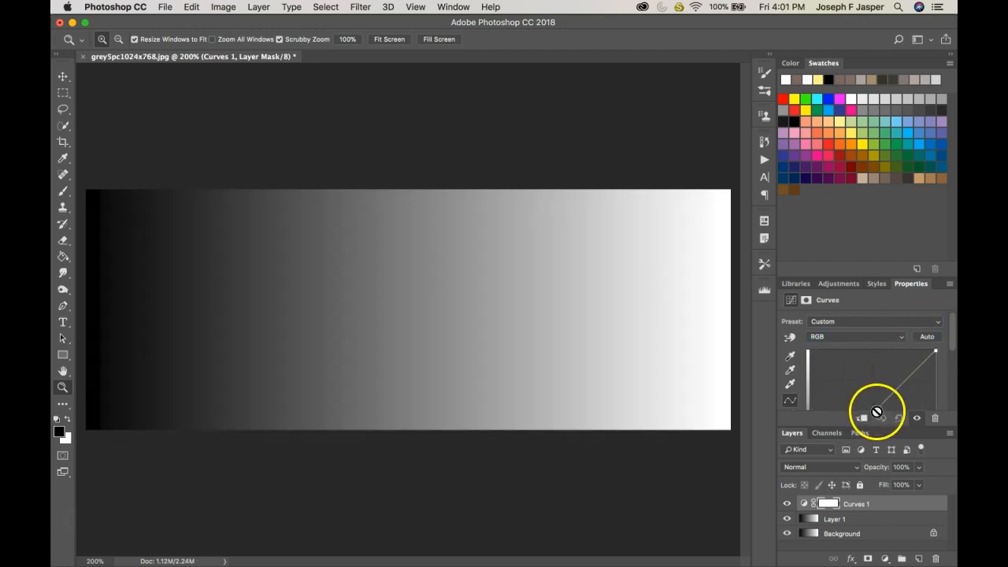
{"action": "left_click_drag", "start_coordinate": [876, 407], "coordinate": [934, 418]}
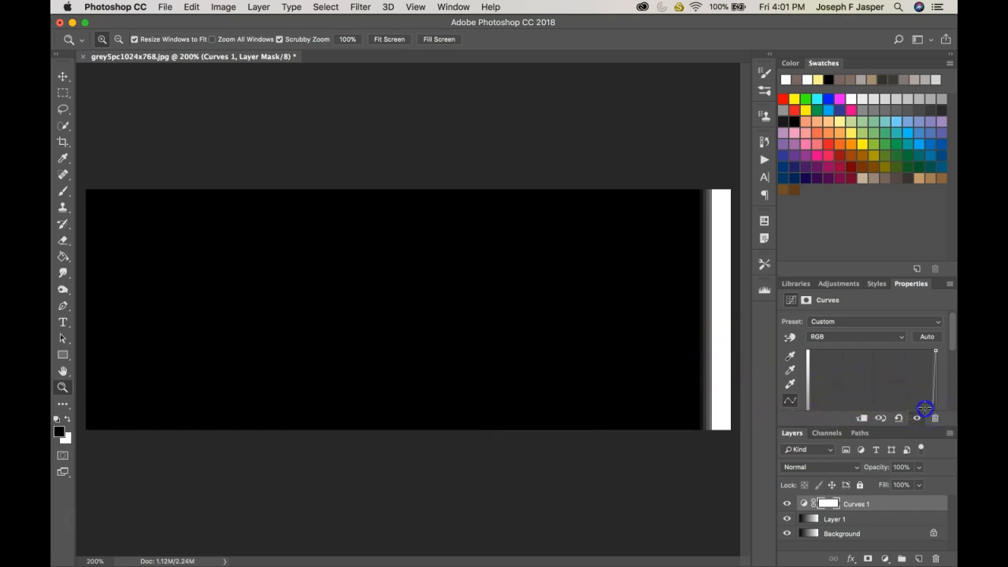
Bend the Curves layer's RGB curve upward to brighten the gradient's midtones.
{"action": "mouse_move", "coordinate": [859, 417]}
{"action": "left_mouse_down"}
{"action": "mouse_move", "coordinate": [826, 416]}
{"action": "mouse_move", "coordinate": [840, 415]}
{"action": "left_mouse_up"}
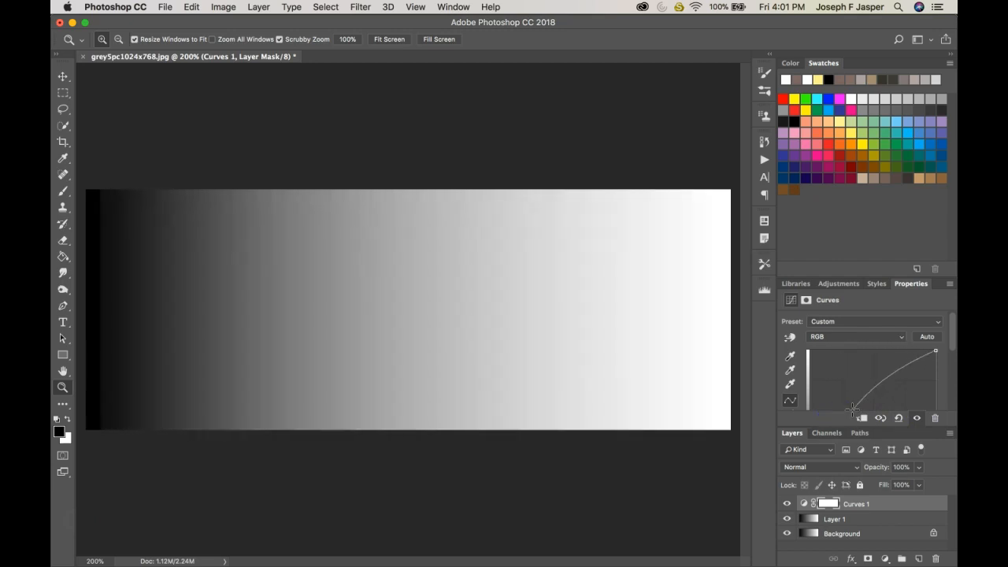
{"action": "mouse_move", "coordinate": [883, 382]}
{"action": "left_mouse_down"}
{"action": "mouse_move", "coordinate": [878, 370]}
{"action": "mouse_move", "coordinate": [916, 405]}
{"action": "mouse_move", "coordinate": [899, 386]}
{"action": "left_mouse_up"}
{"action": "key", "text": "Delete"}
Switch to Topaz Studio and add a Tone Curves adjustment to the gradient image.
{"action": "mouse_move", "coordinate": [654, 551]}
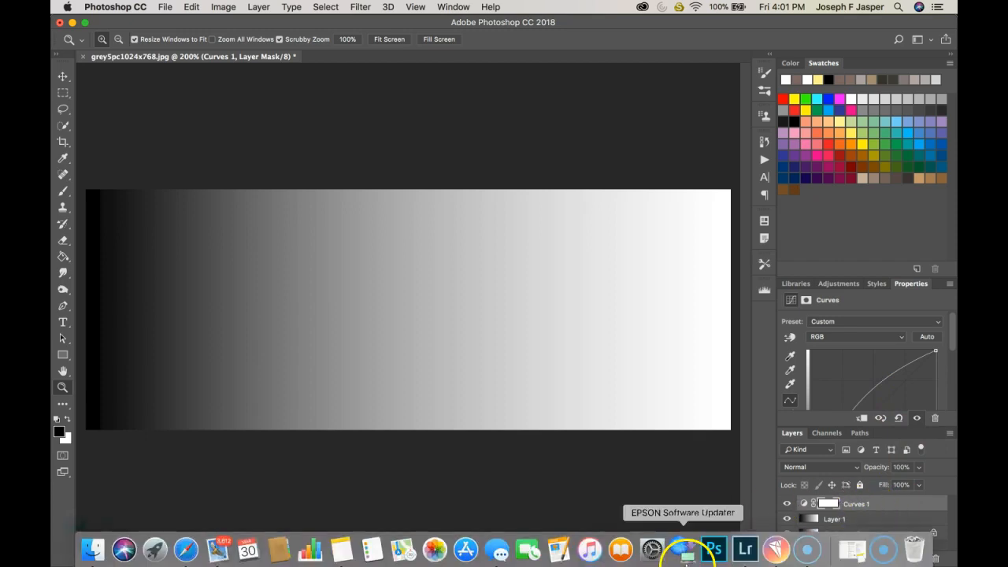
{"action": "left_click", "coordinate": [771, 556]}
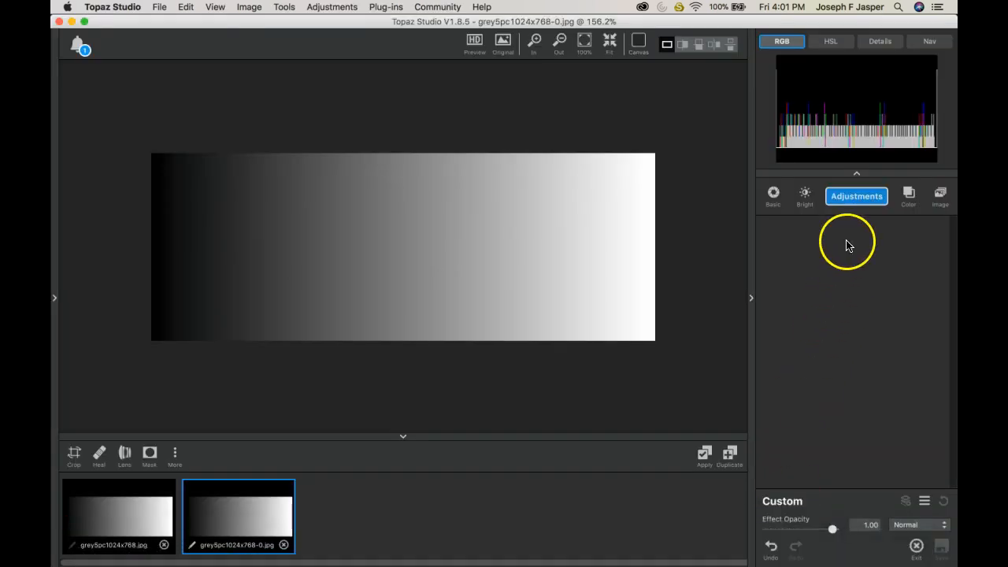
{"action": "left_click", "coordinate": [861, 207]}
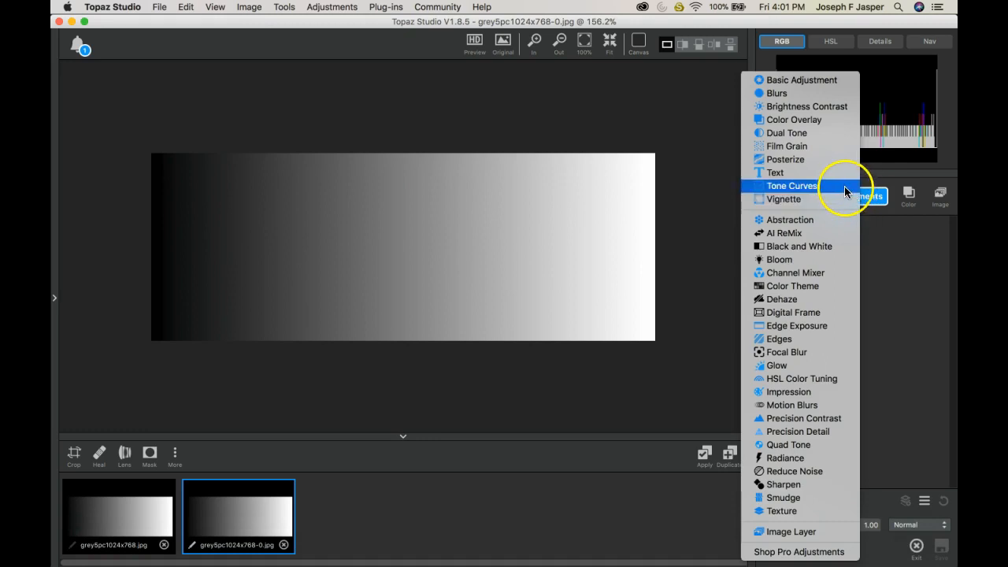
{"action": "left_click", "coordinate": [840, 186]}
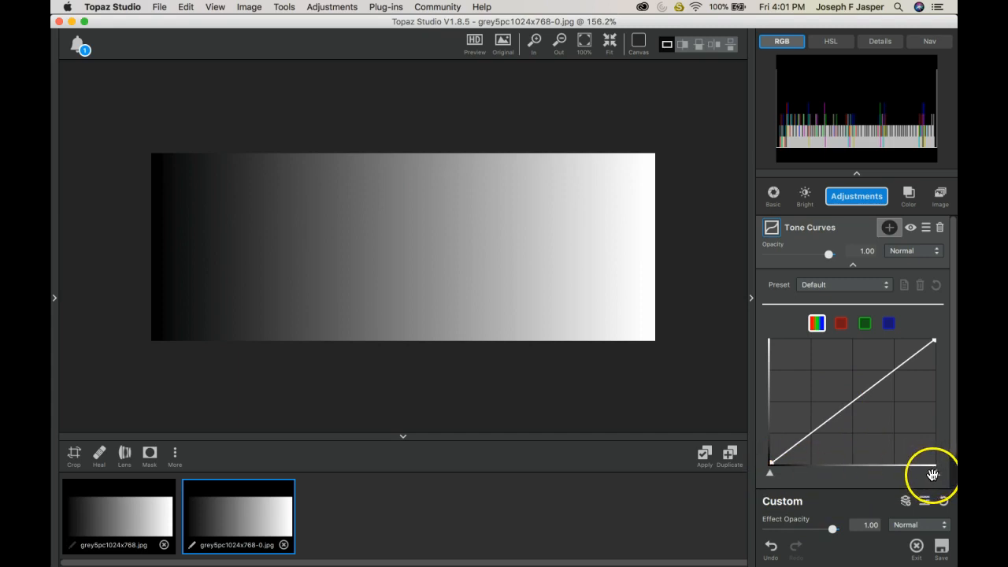
Try the tone curve's white end point at the darkest input and return it to the brightest input.
{"action": "left_click_drag", "start_coordinate": [936, 470], "coordinate": [759, 475]}
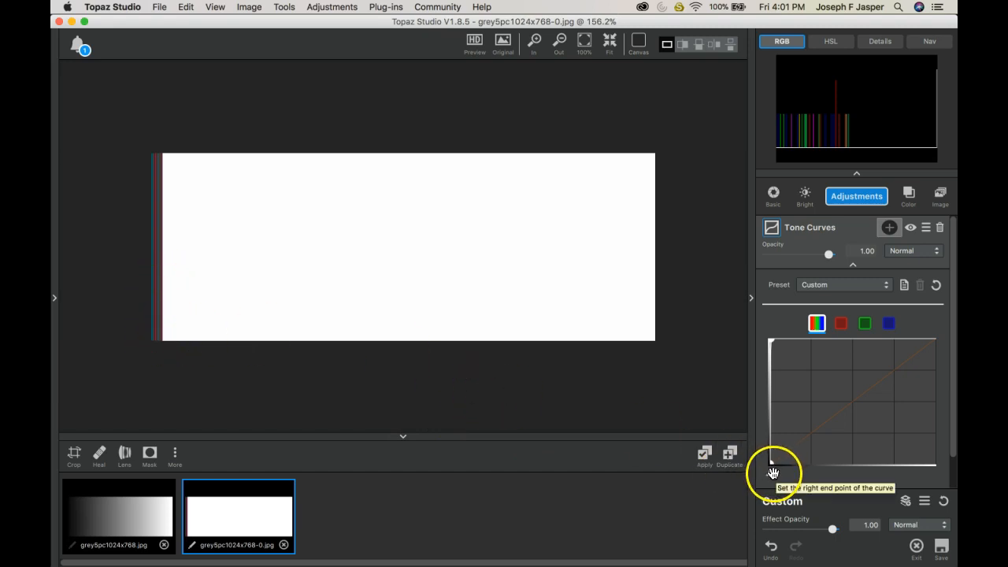
{"action": "left_click", "coordinate": [771, 543]}
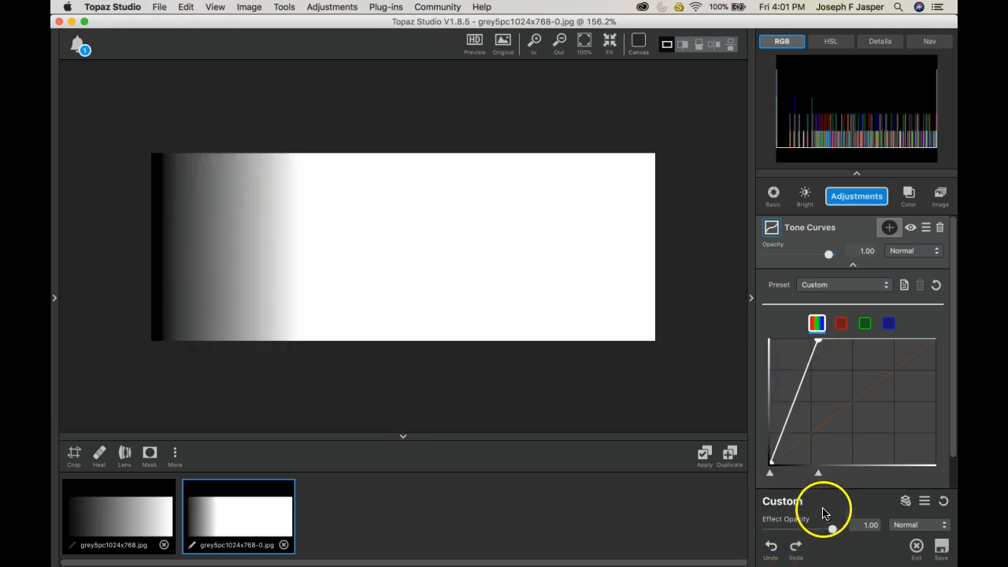
{"action": "left_click_drag", "start_coordinate": [818, 471], "coordinate": [950, 465]}
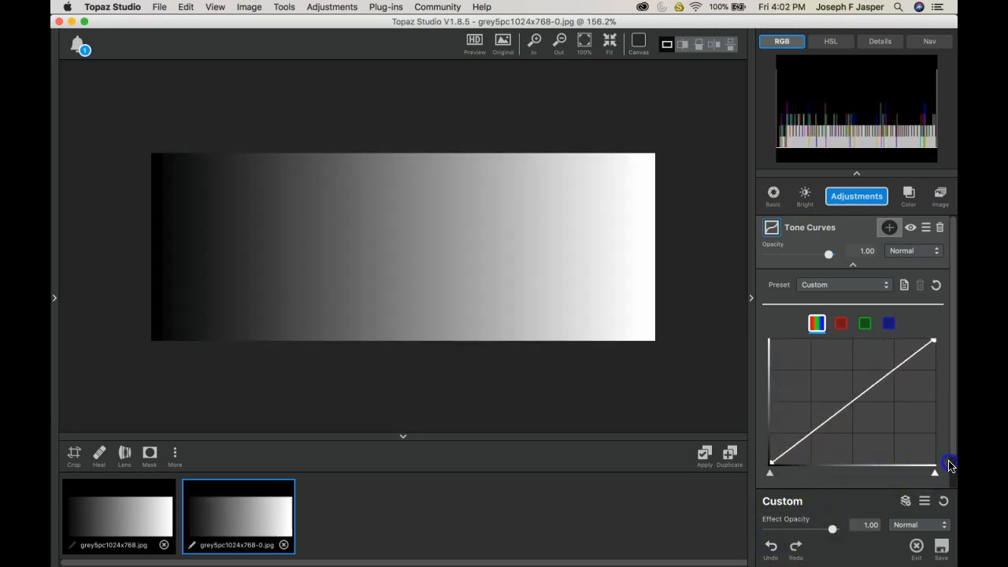
Try the tone curve's black end point at the brightest input with Effect Opacity at 0.52 and 1.00, and reset all adjustments.
{"action": "left_click_drag", "start_coordinate": [770, 472], "coordinate": [935, 473]}
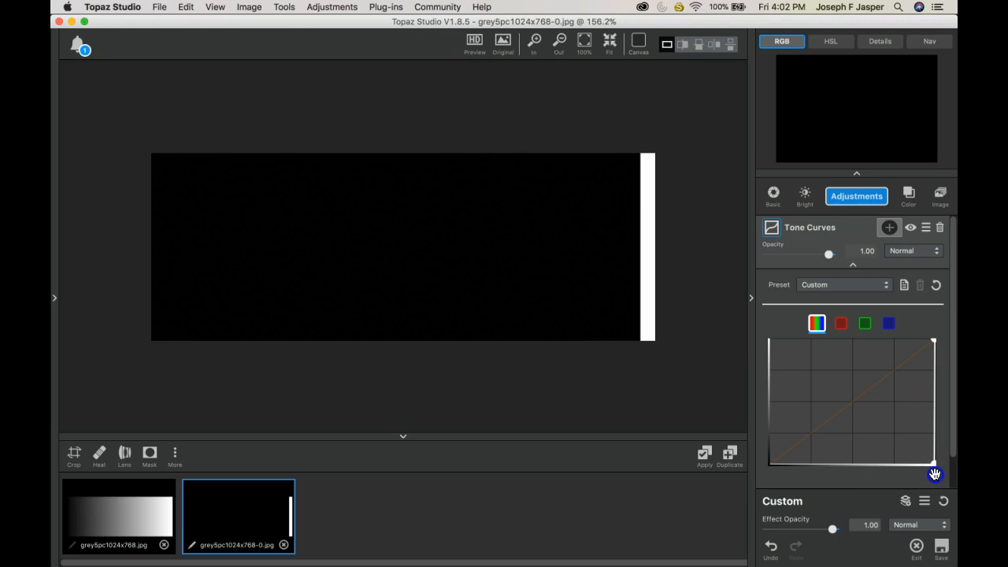
{"action": "left_click", "coordinate": [803, 530]}
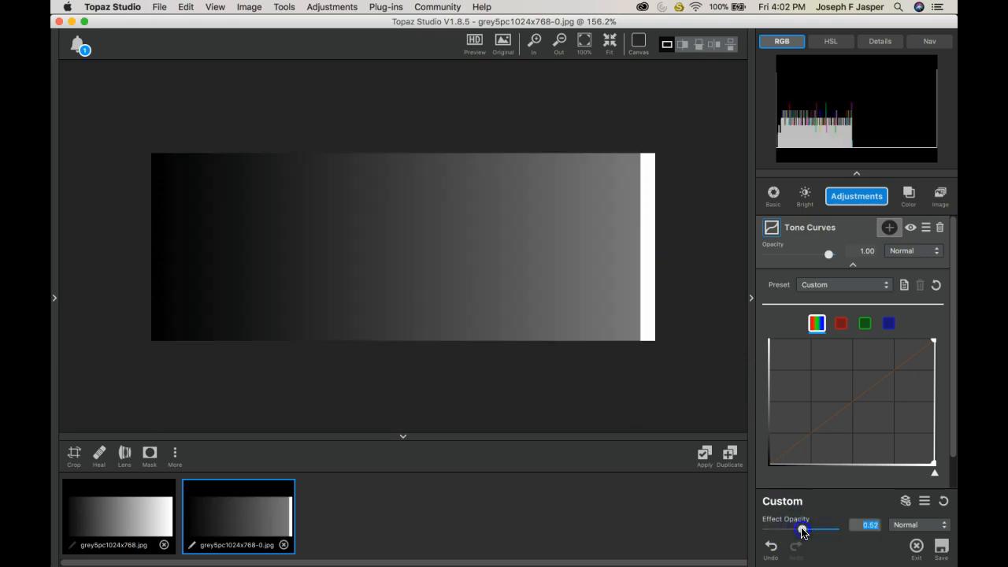
{"action": "left_click_drag", "start_coordinate": [804, 532], "coordinate": [840, 532]}
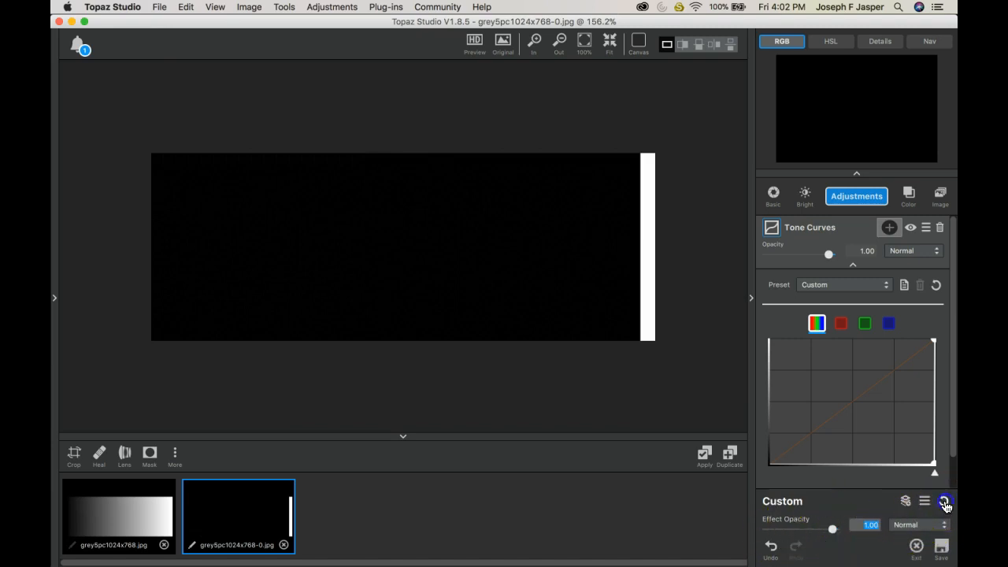
{"action": "left_click", "coordinate": [943, 502]}
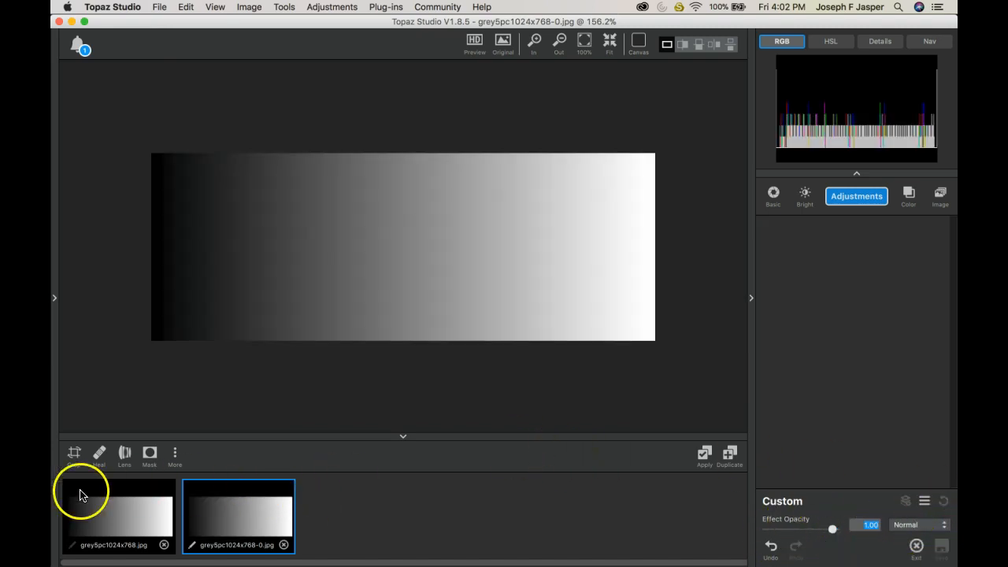